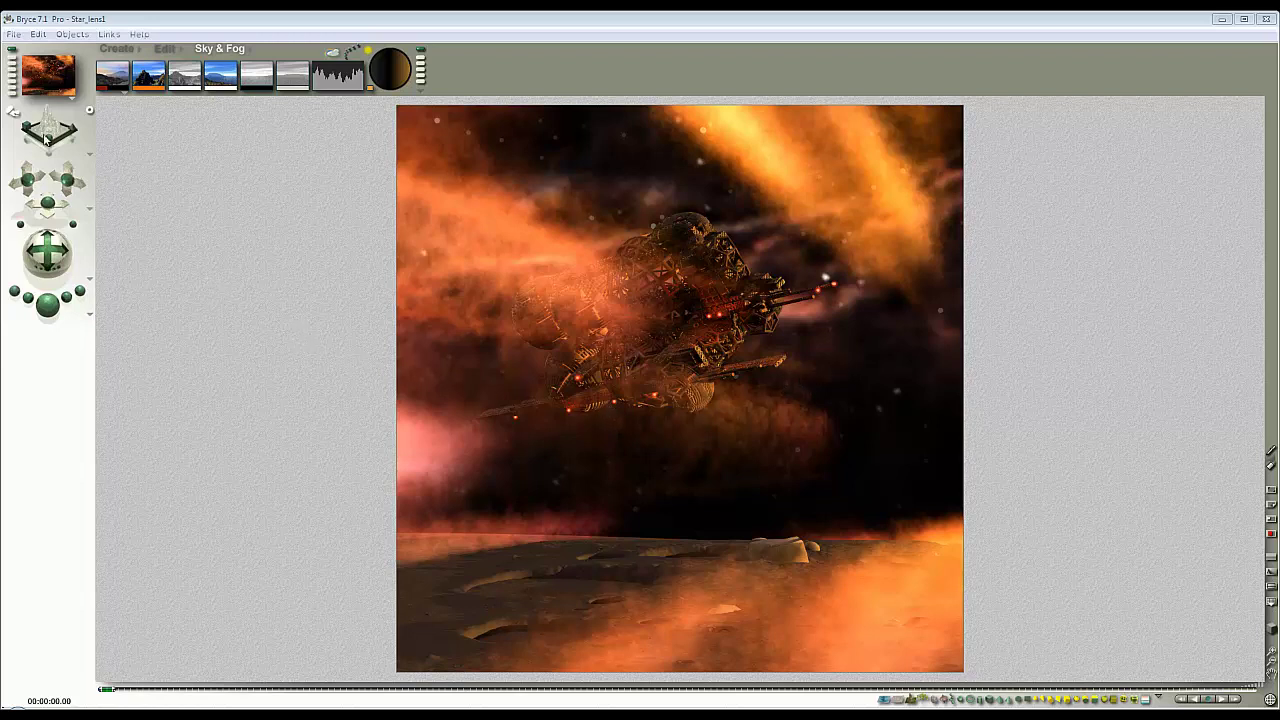
# - Widen the camera's field of view until the whole scene is in frame and render it
pyautogui.click(13, 58)
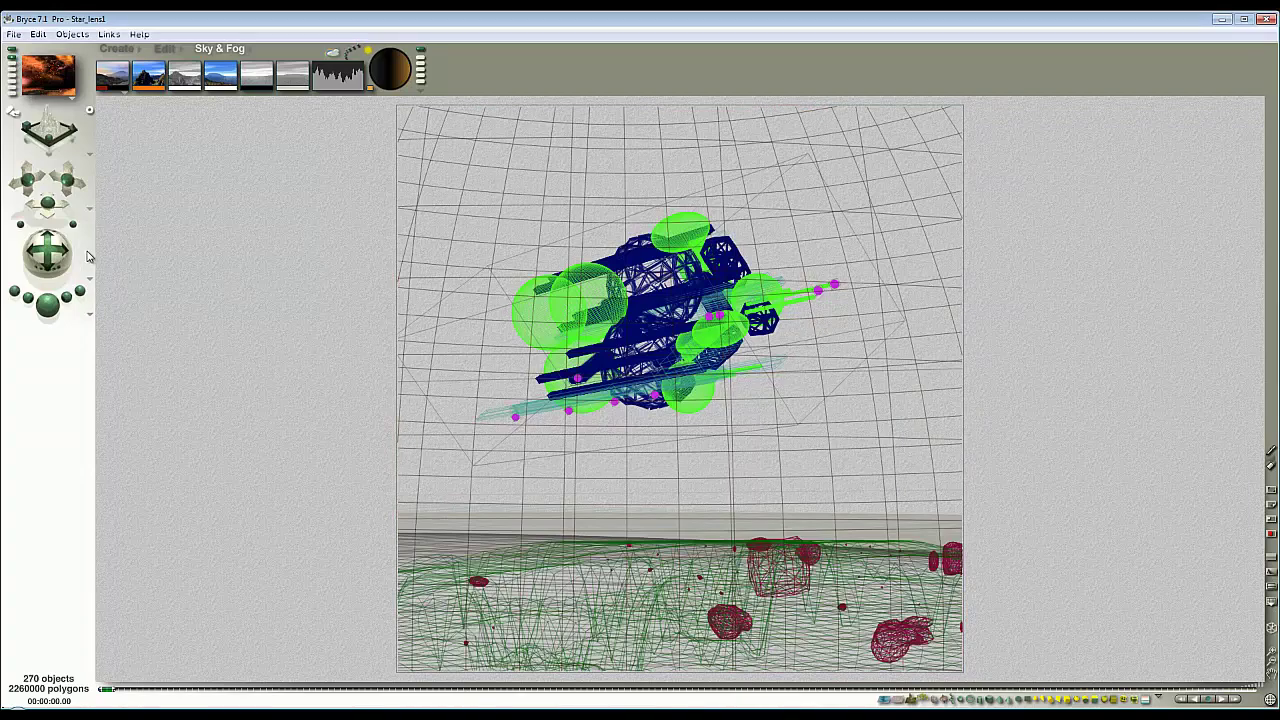
pyautogui.moveTo(78, 226); pyautogui.dragTo(69, 224)
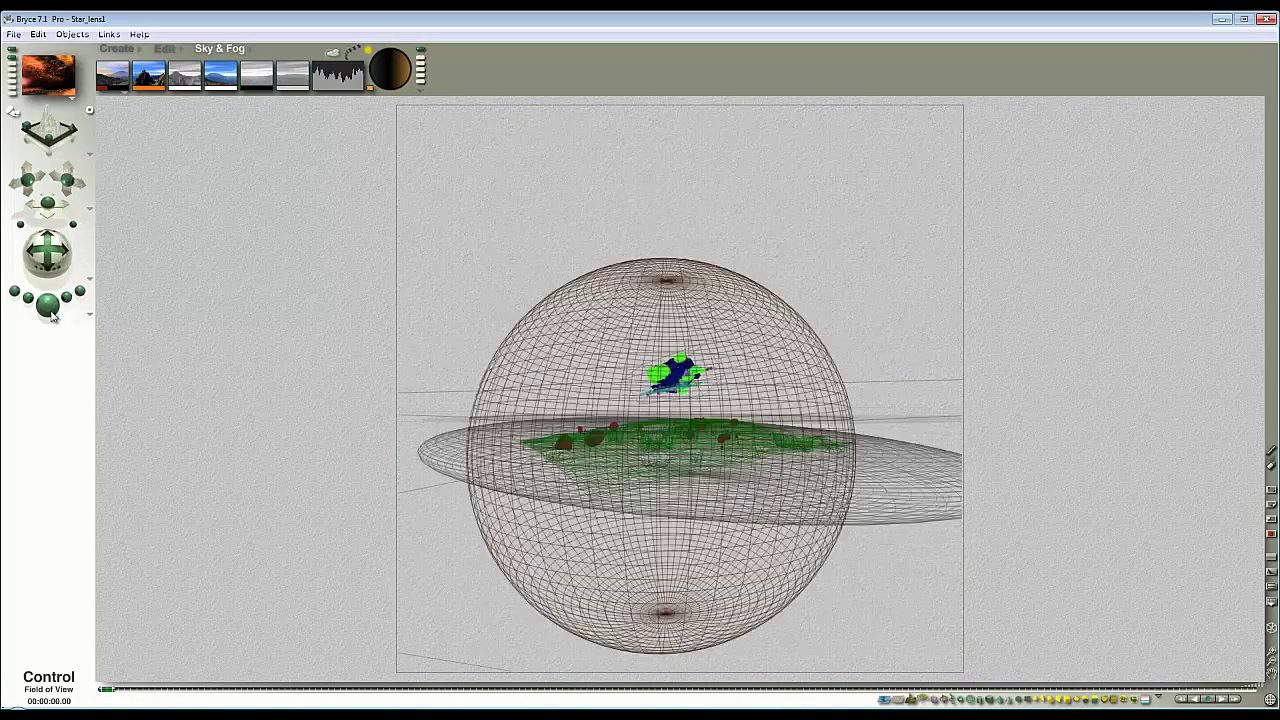
pyautogui.click(49, 305)
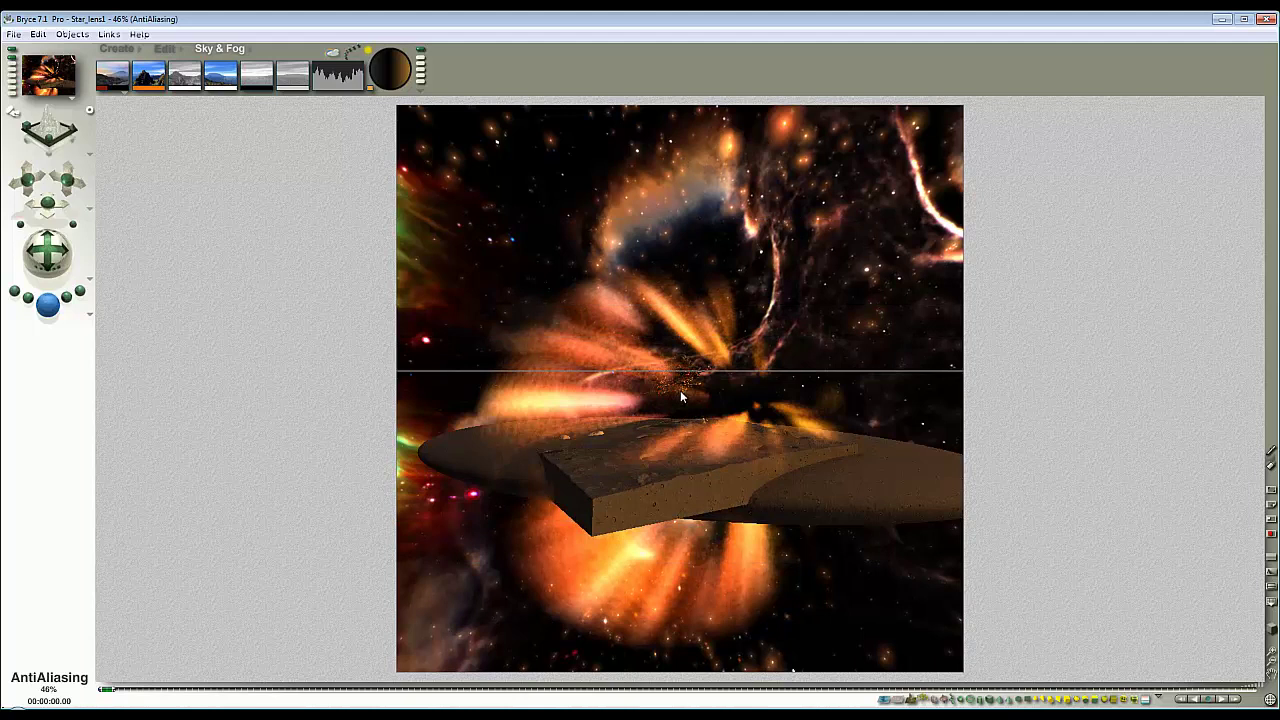
pyautogui.click(975, 440)
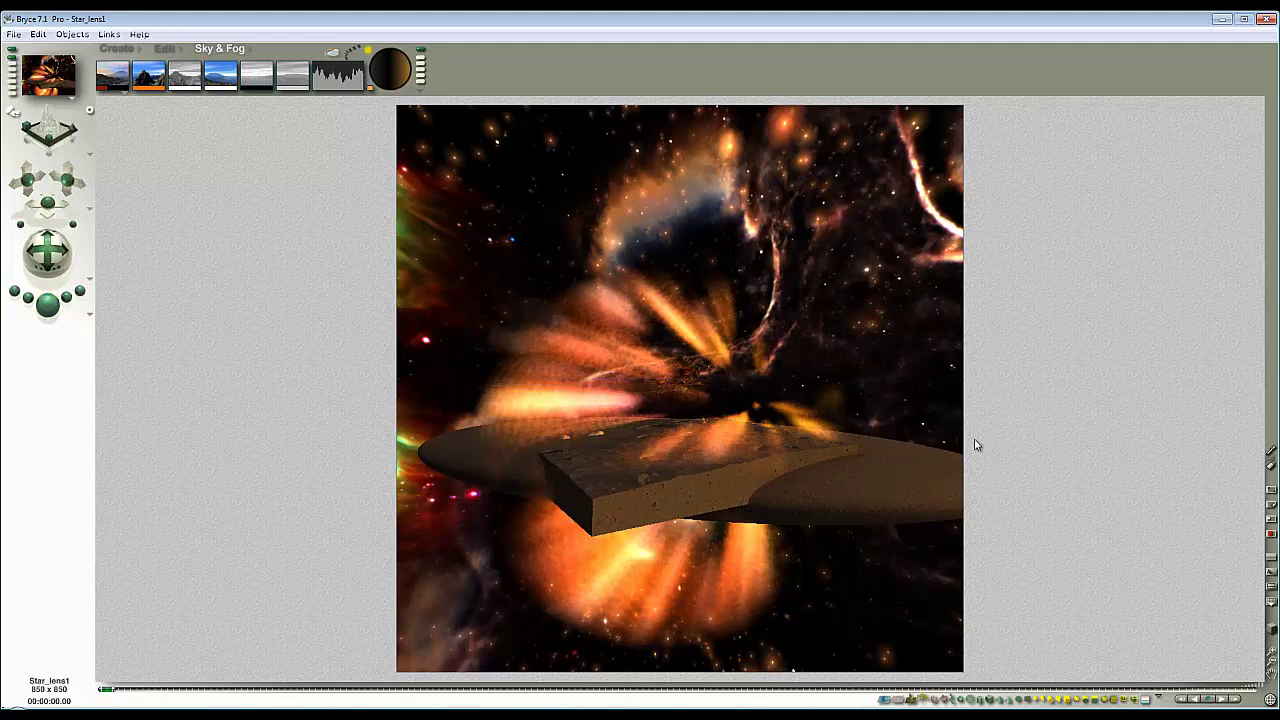
# - Reposition the camera from the top view toward the spaceship, reframe the ship over the moon's surface and render the view
pyautogui.press('2')
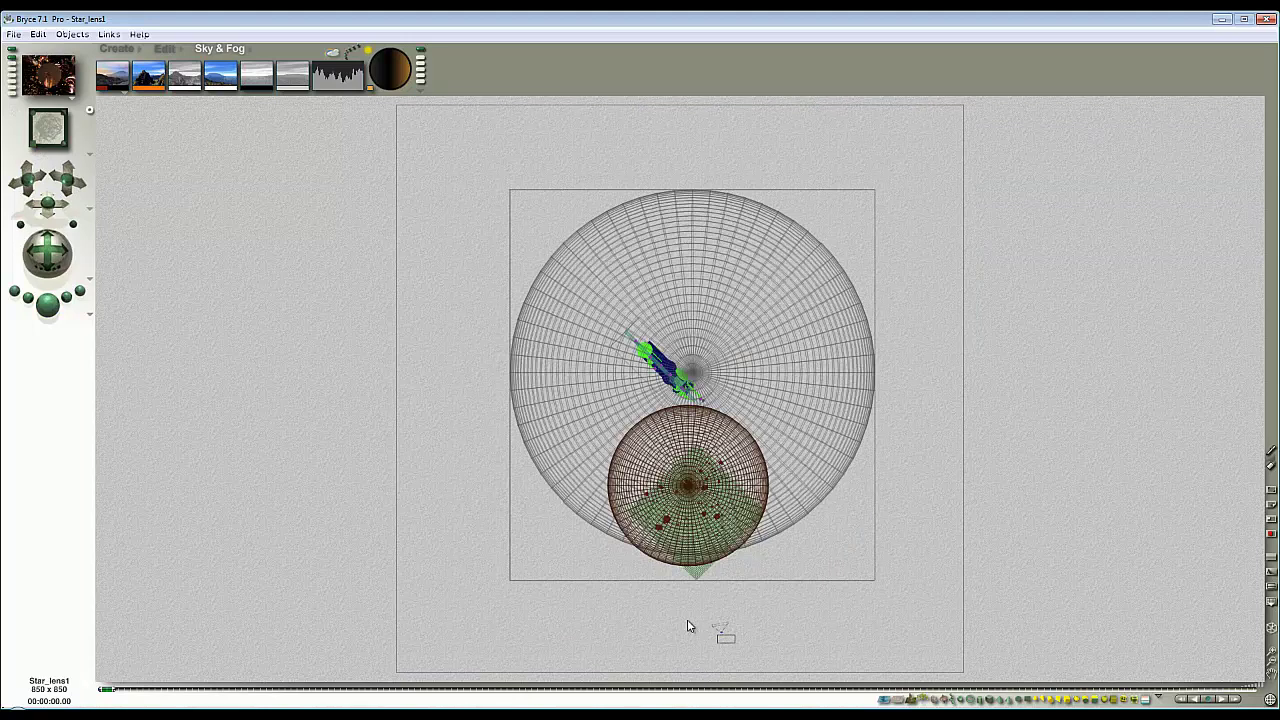
pyautogui.click(718, 632)
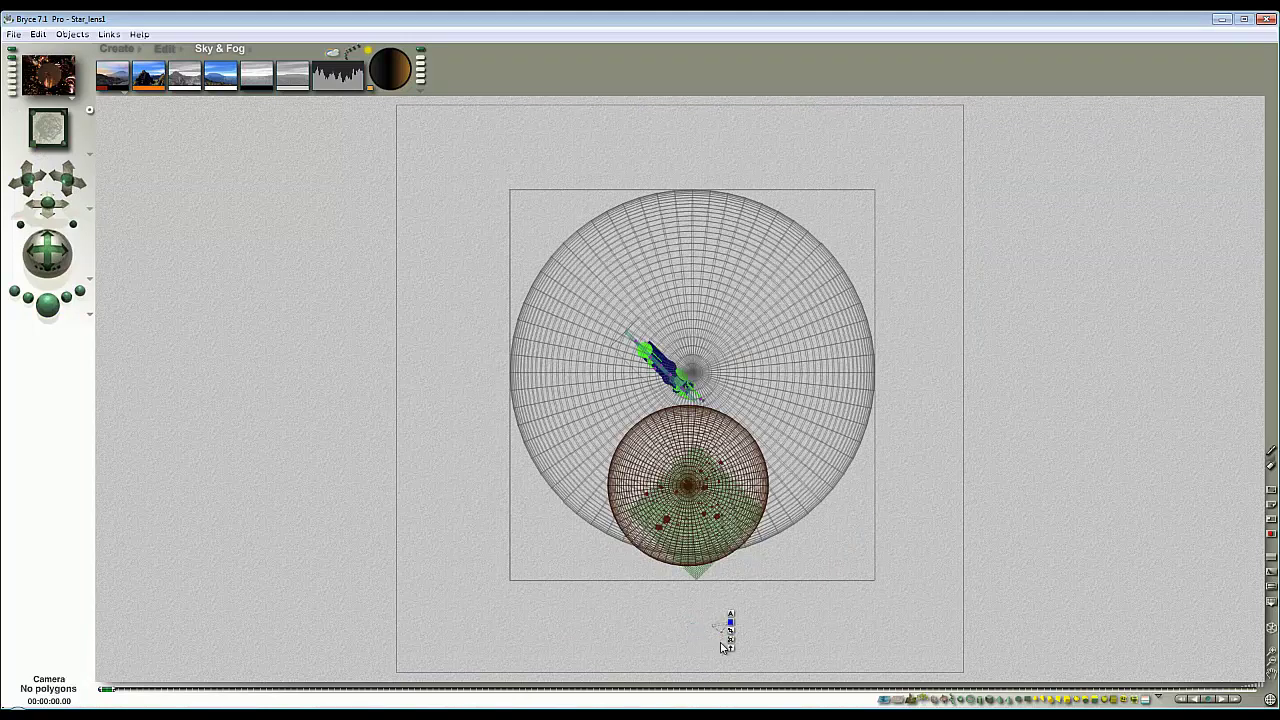
pyautogui.click(167, 50)
pyautogui.moveTo(264, 71)
pyautogui.mouseDown()
pyautogui.moveTo(280, 72)
pyautogui.moveTo(226, 70)
pyautogui.moveTo(245, 73)
pyautogui.mouseUp()
pyautogui.press('1')
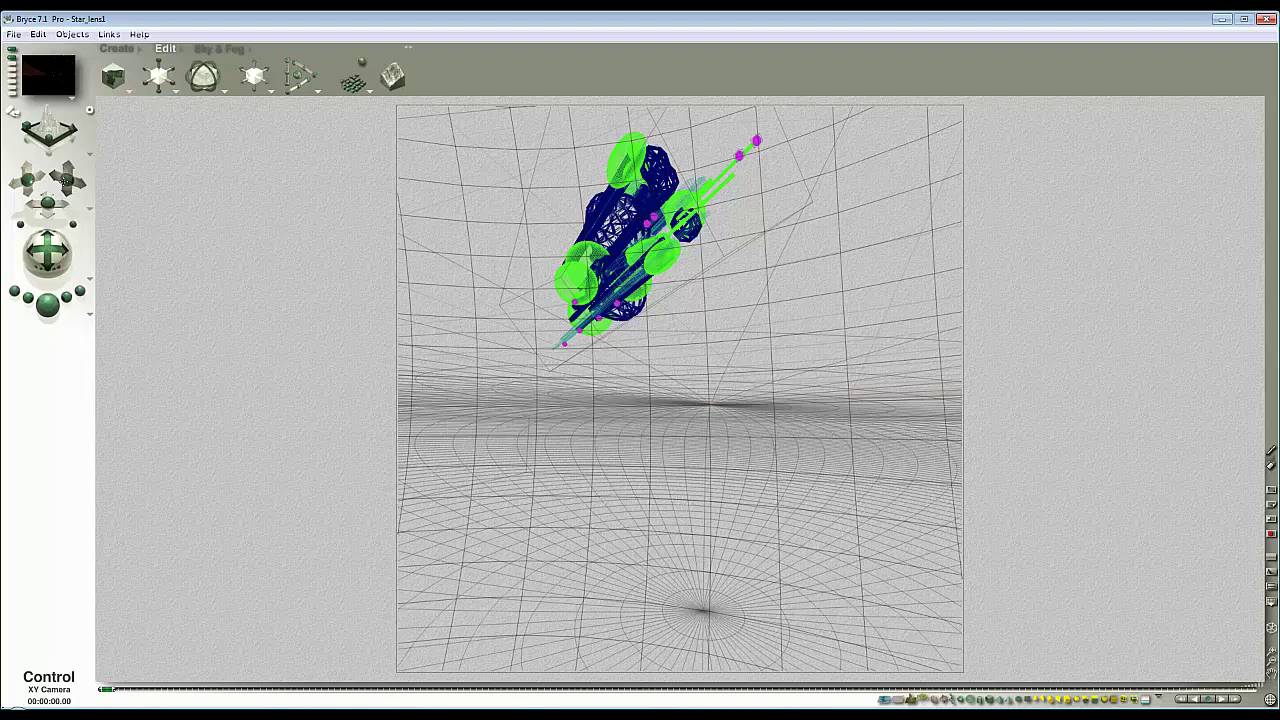
pyautogui.moveTo(59, 178); pyautogui.dragTo(74, 187)
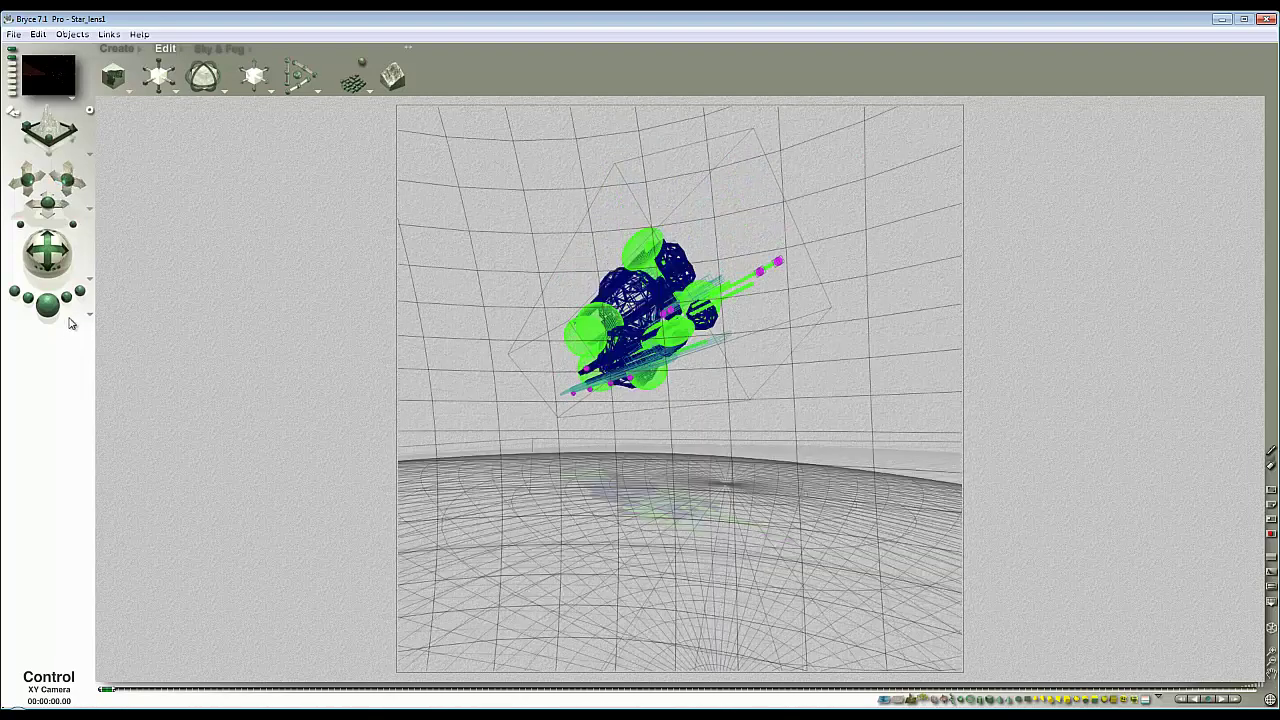
pyautogui.click(50, 305)
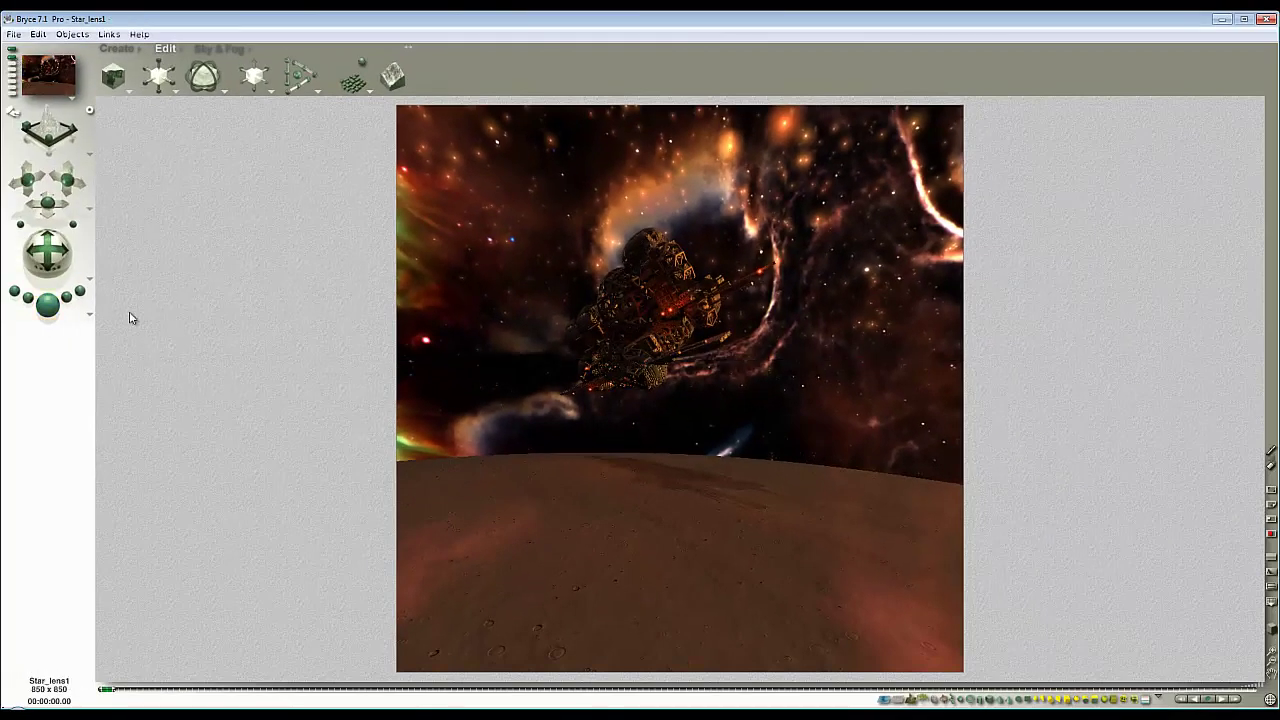
# - Restore the first saved camera view, render it briefly and return to the wireframe
pyautogui.click(12, 57)
pyautogui.click(45, 305)
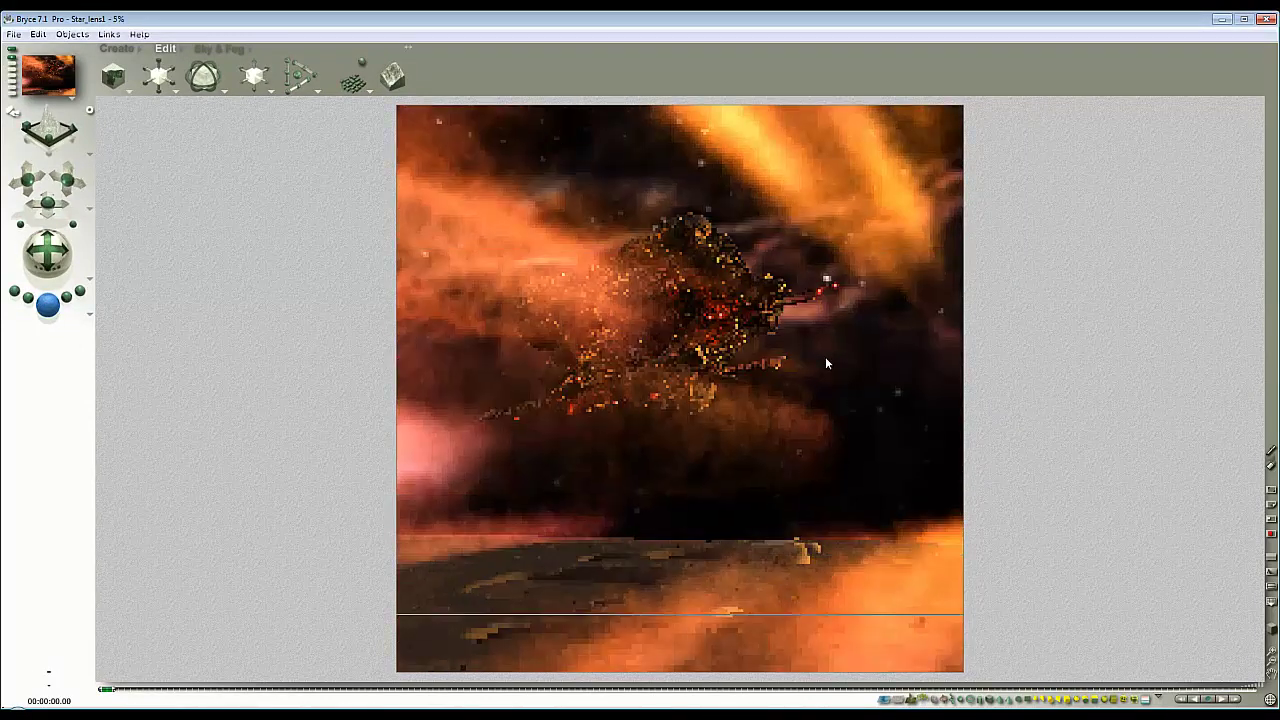
pyautogui.click(768, 416)
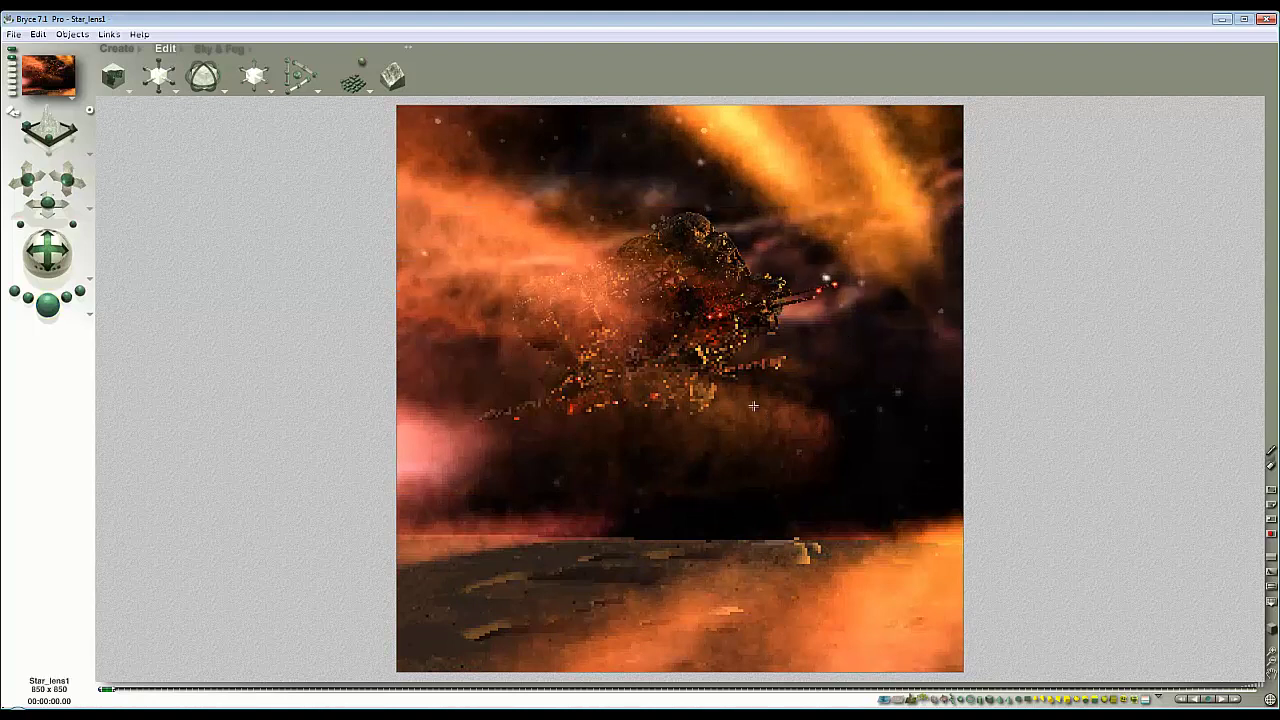
pyautogui.click(781, 352)
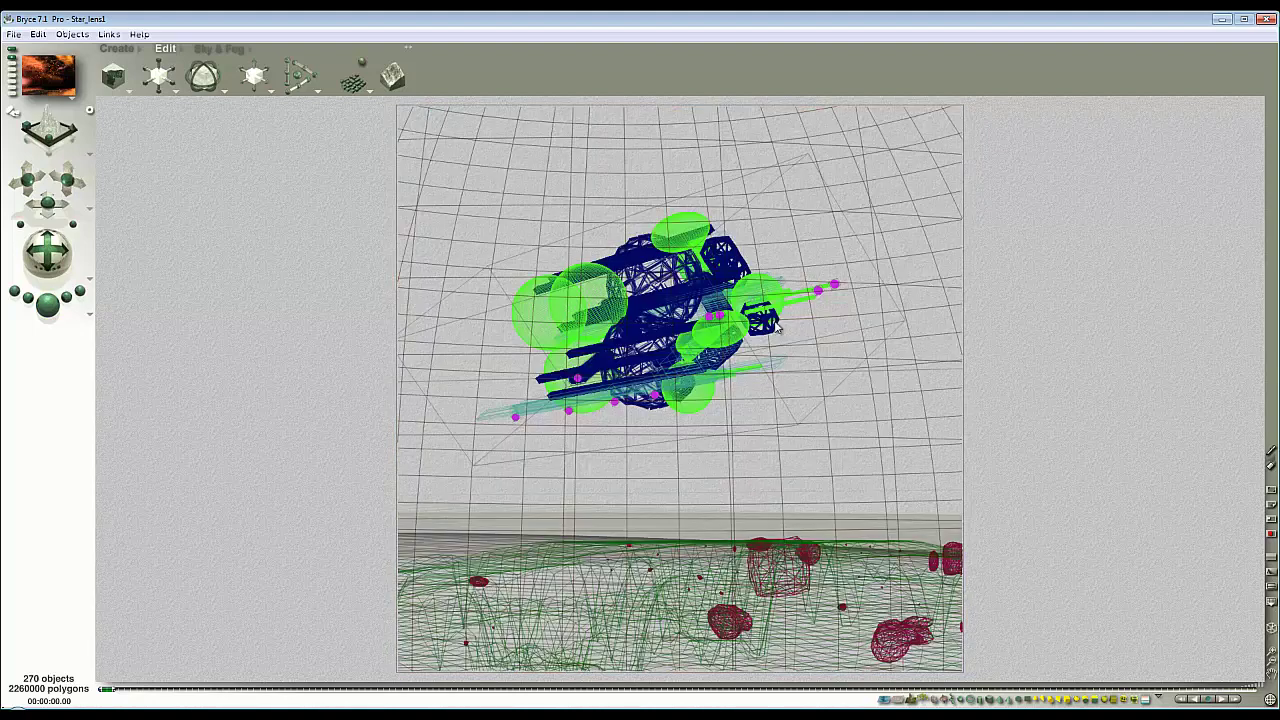
# - Select the spaceship My craft 9, Sphere 40 and the ground objects in Group 7 together
pyautogui.rightClick(786, 241)
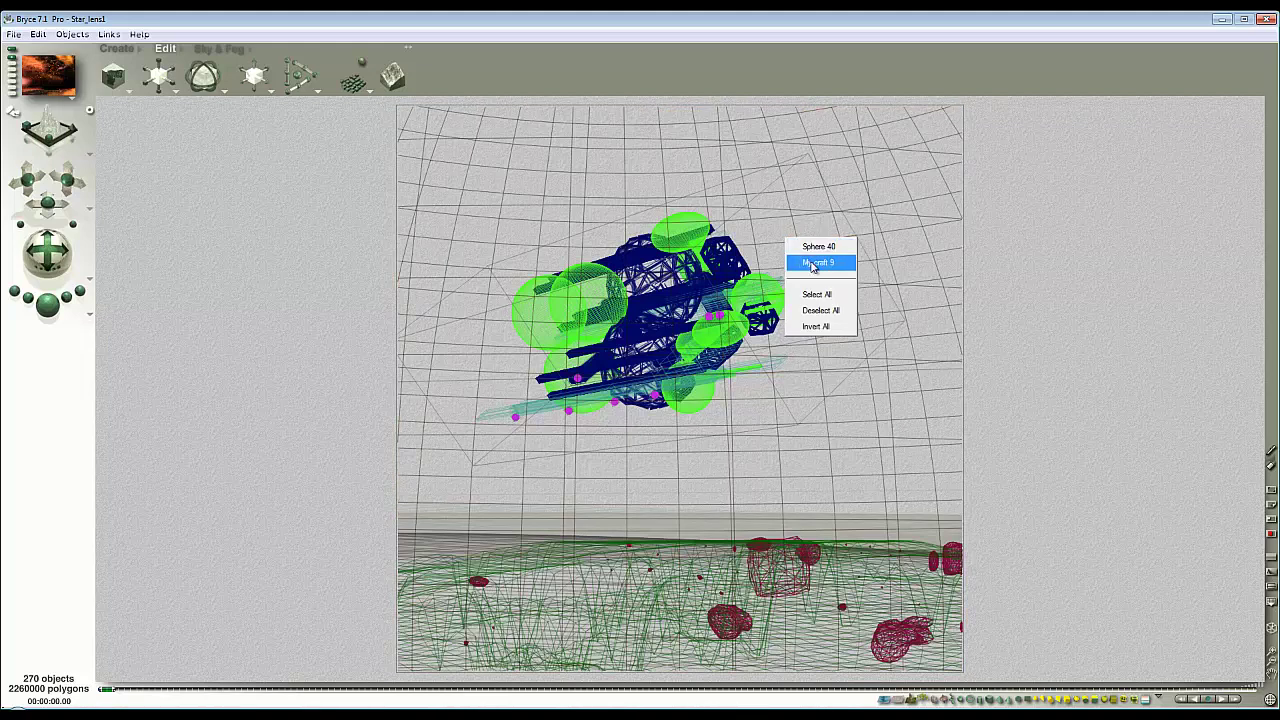
pyautogui.click(812, 263)
pyautogui.rightClick(821, 247)
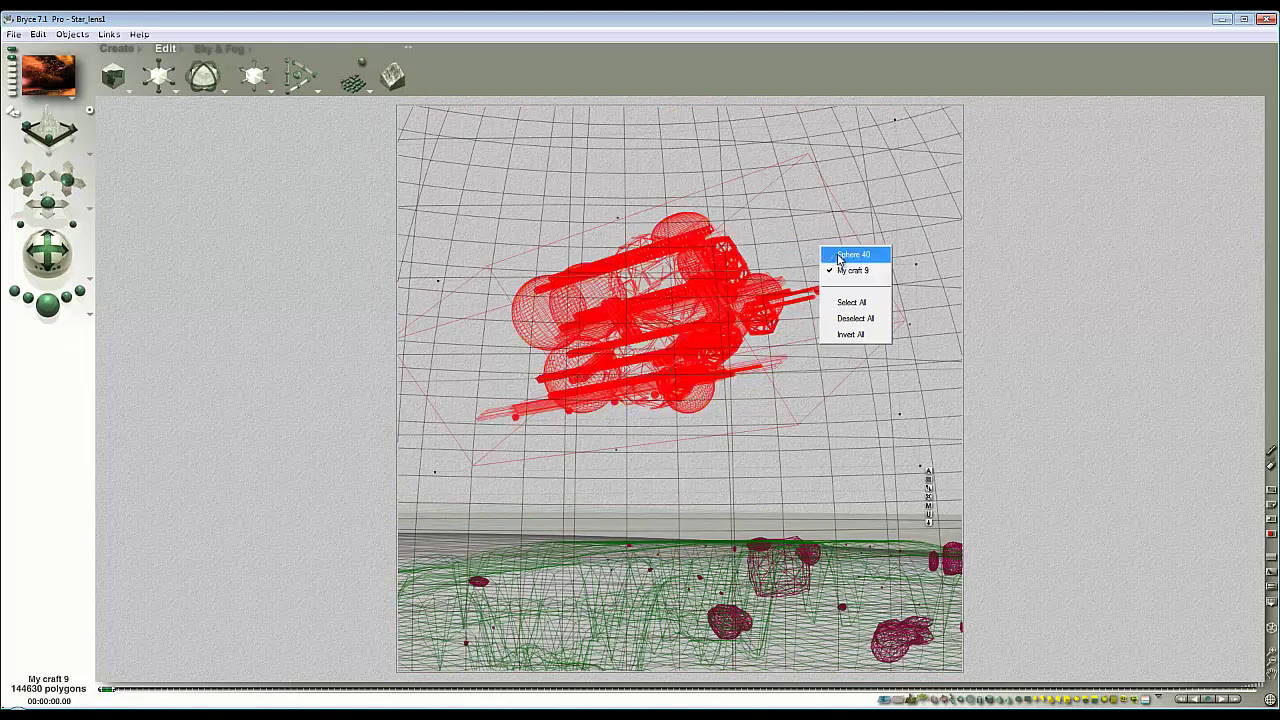
pyautogui.click(839, 258)
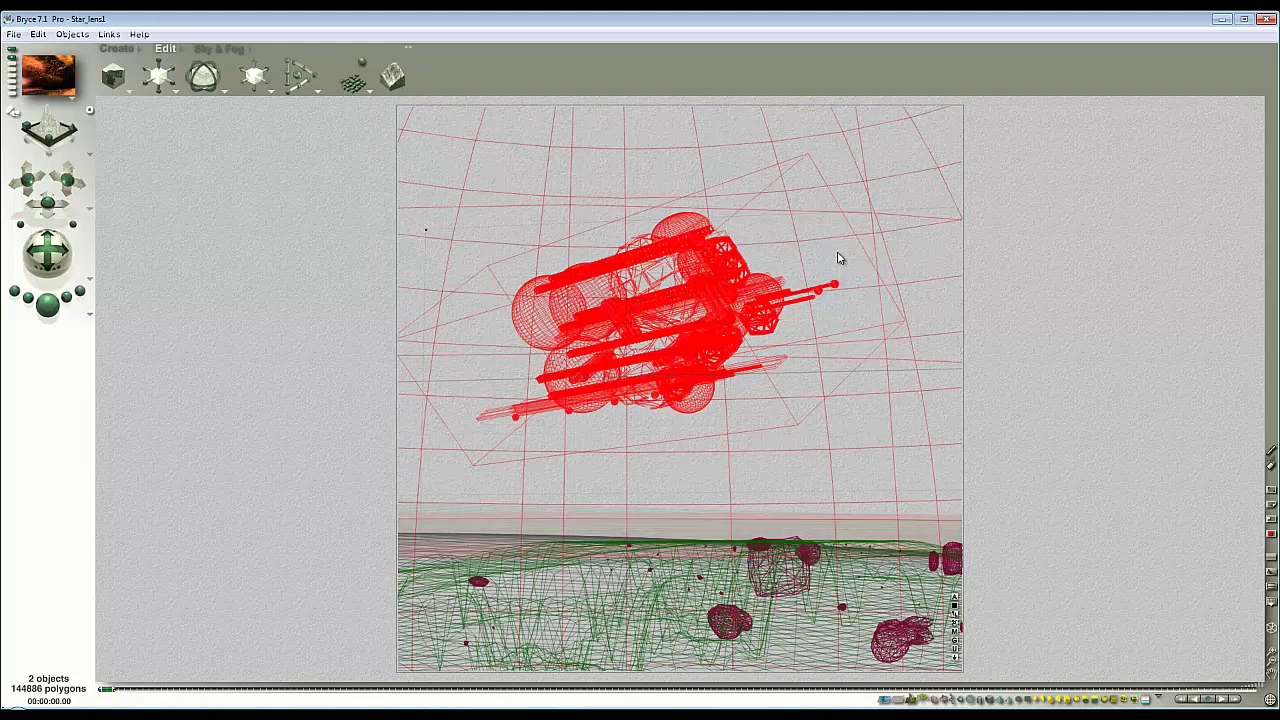
pyautogui.rightClick(866, 554)
pyautogui.click(886, 560)
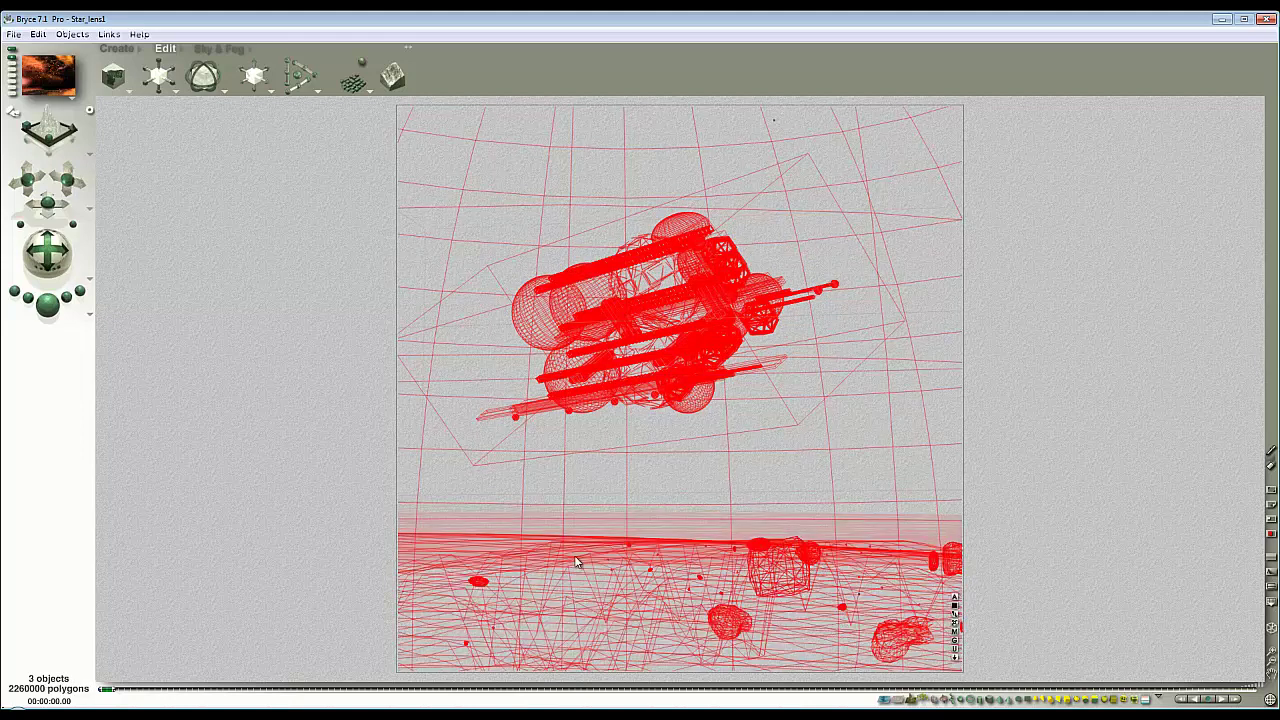
# - Switch the render mode to Object Mask and render the mask of the three selected objects
pyautogui.click(90, 319)
pyautogui.click(131, 555)
pyautogui.click(47, 303)
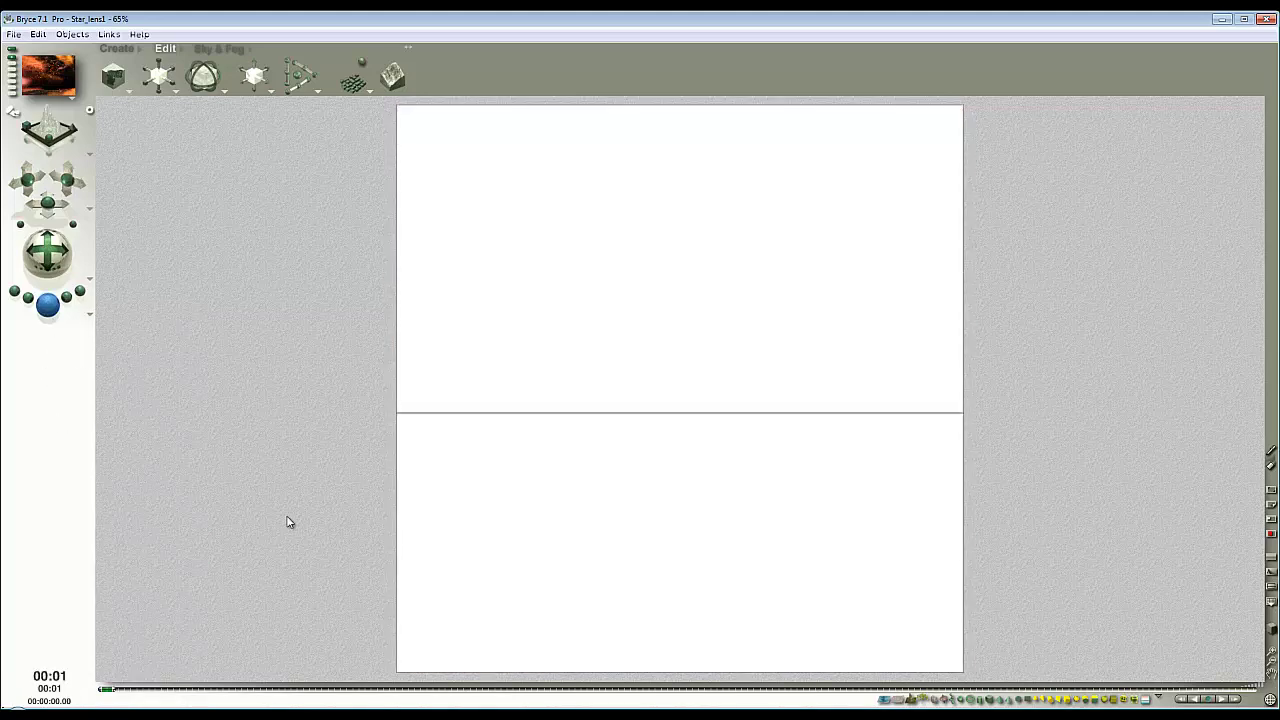
pyautogui.press('Escape')
# - Select only Sphere 40 and set it to Hidden in its object attributes
pyautogui.keyDown('ctrl'); pyautogui.click(858, 252); pyautogui.keyUp('ctrl')
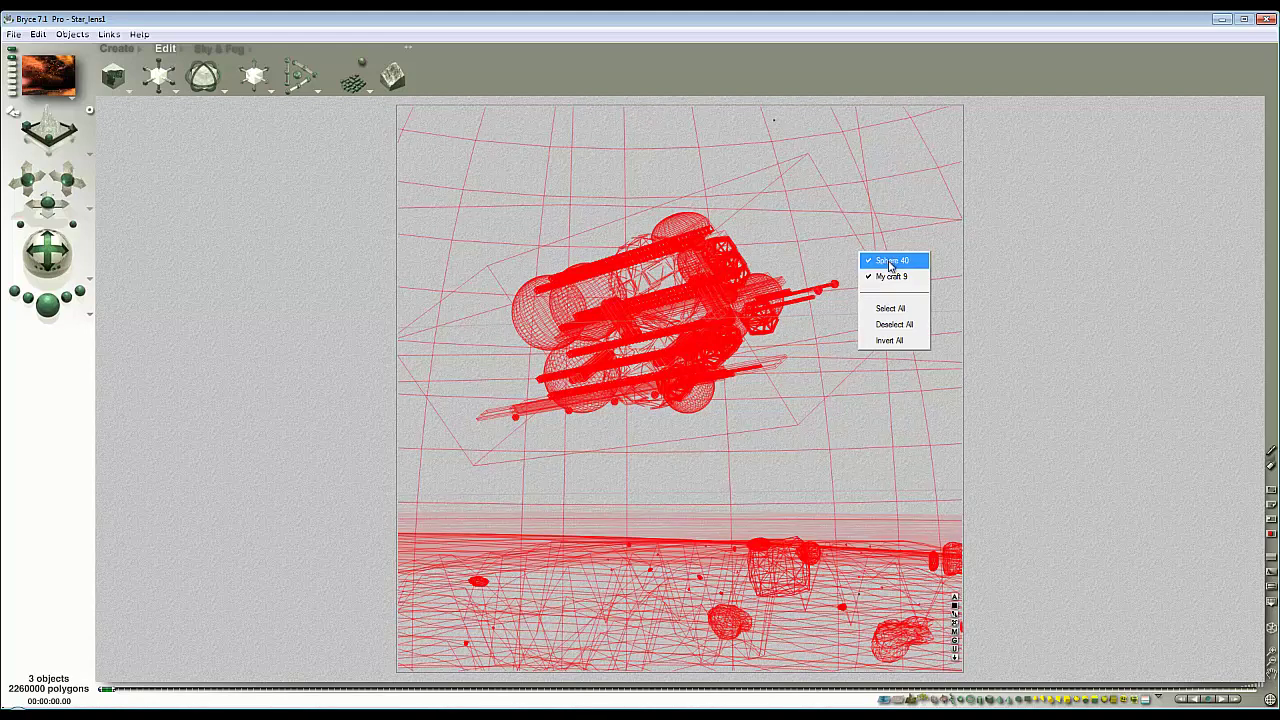
pyautogui.click(889, 262)
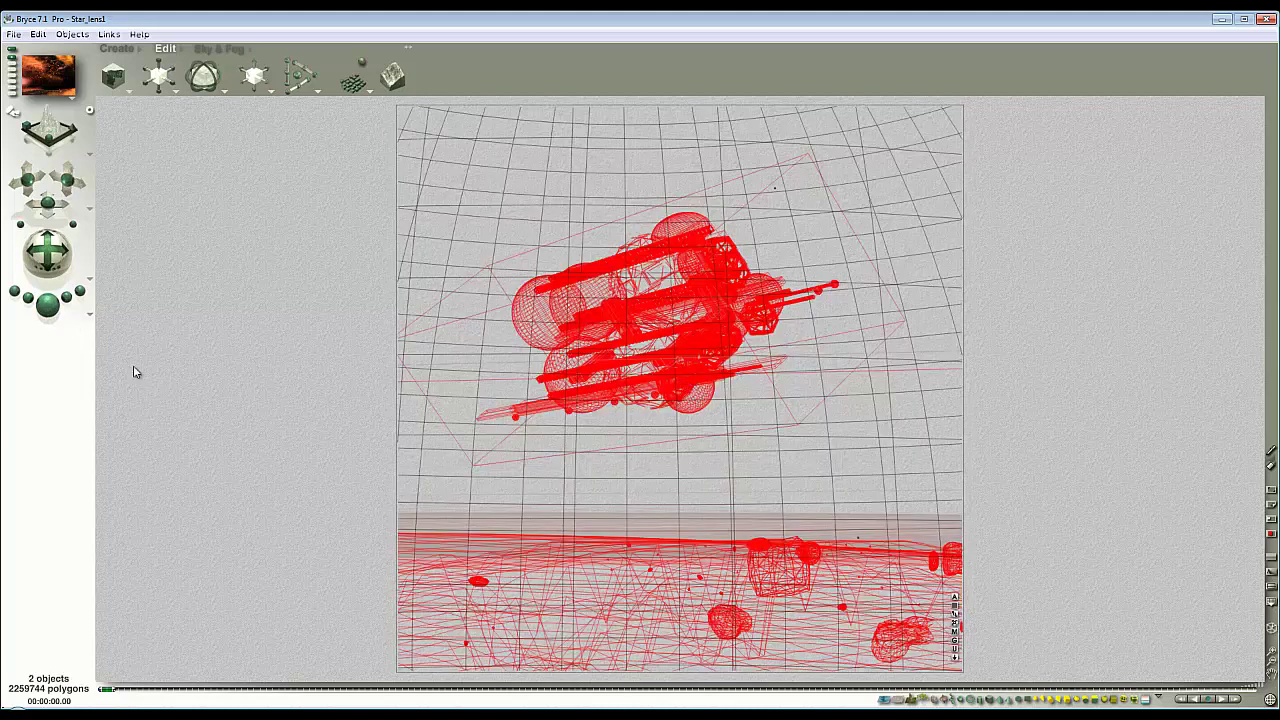
pyautogui.click(92, 316)
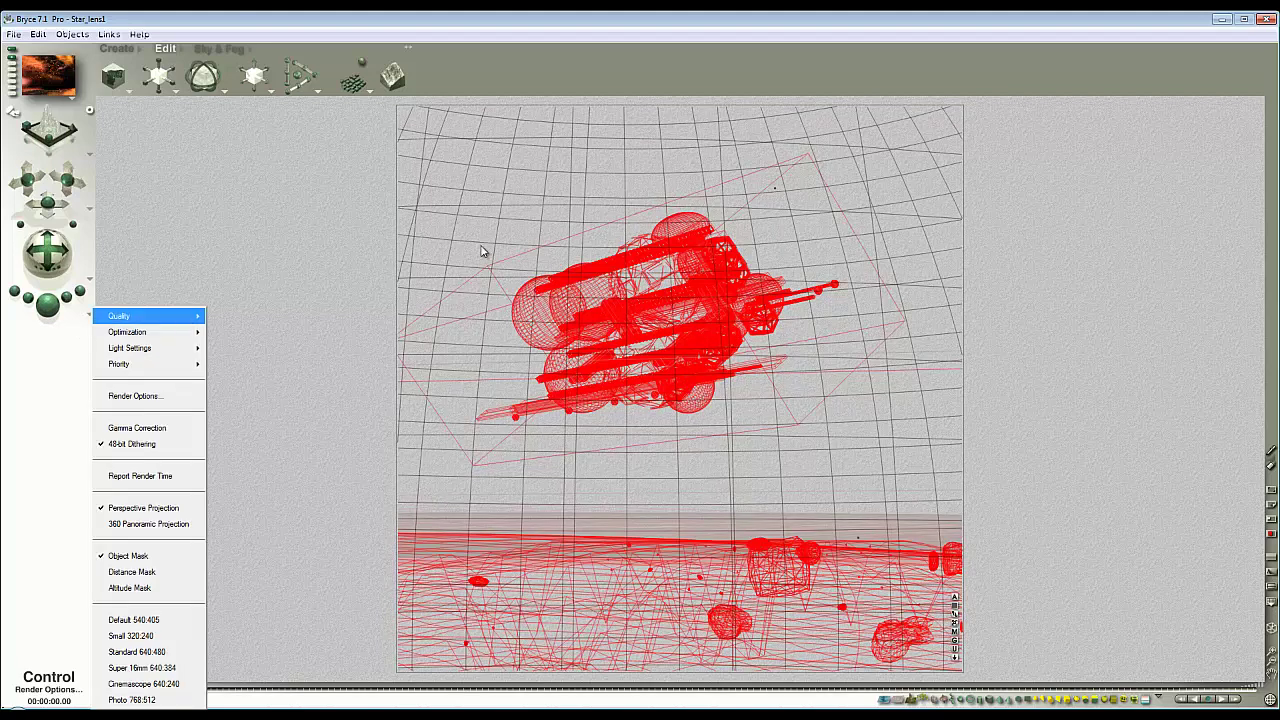
pyautogui.click(561, 205)
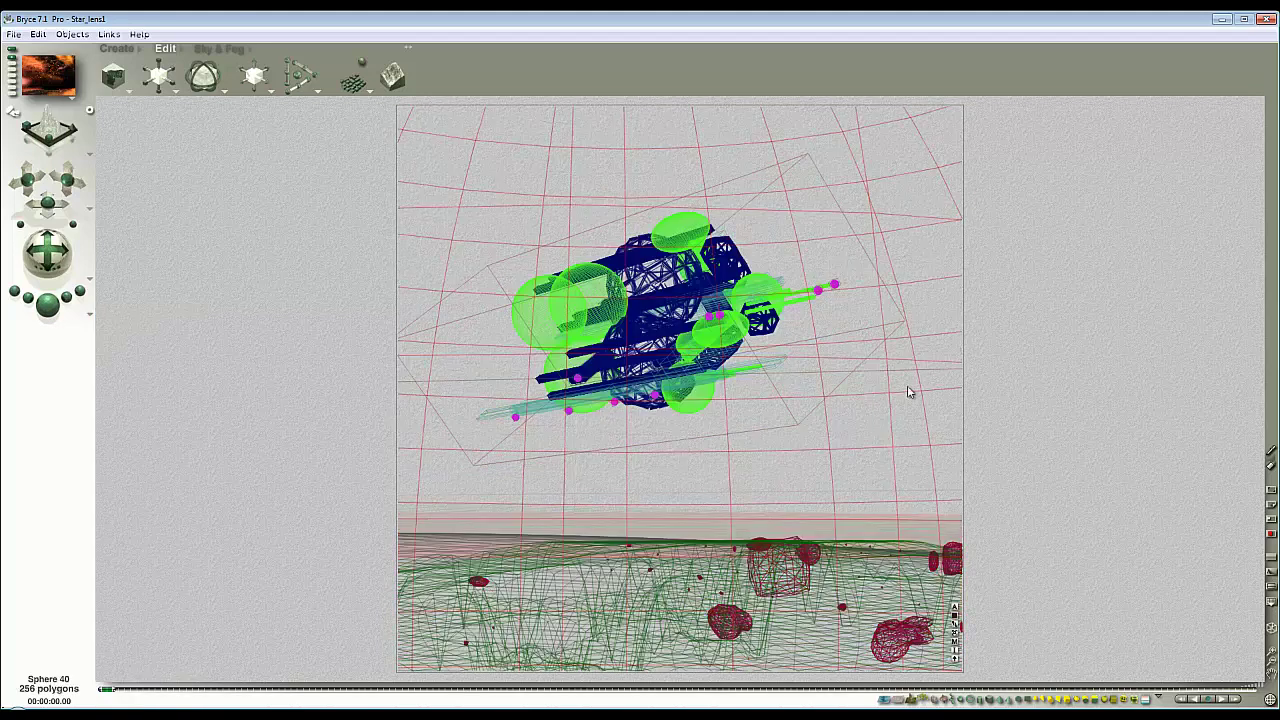
pyautogui.click(955, 607)
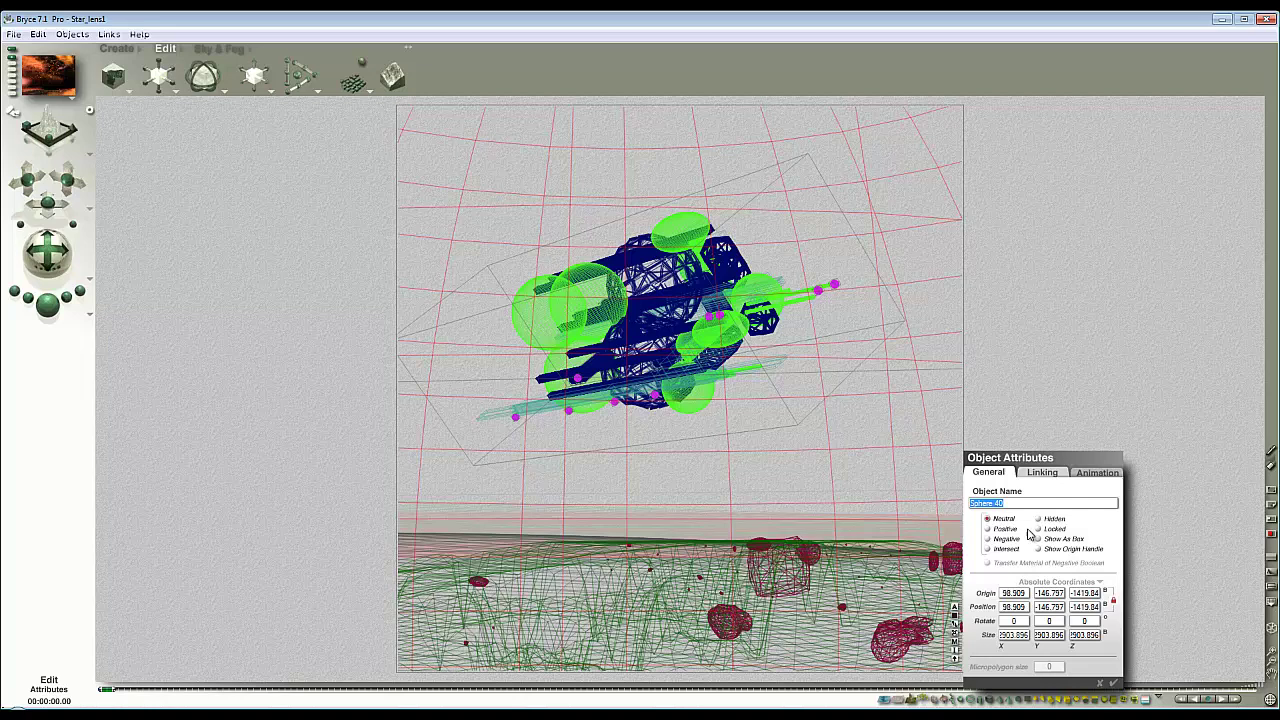
pyautogui.click(1113, 683)
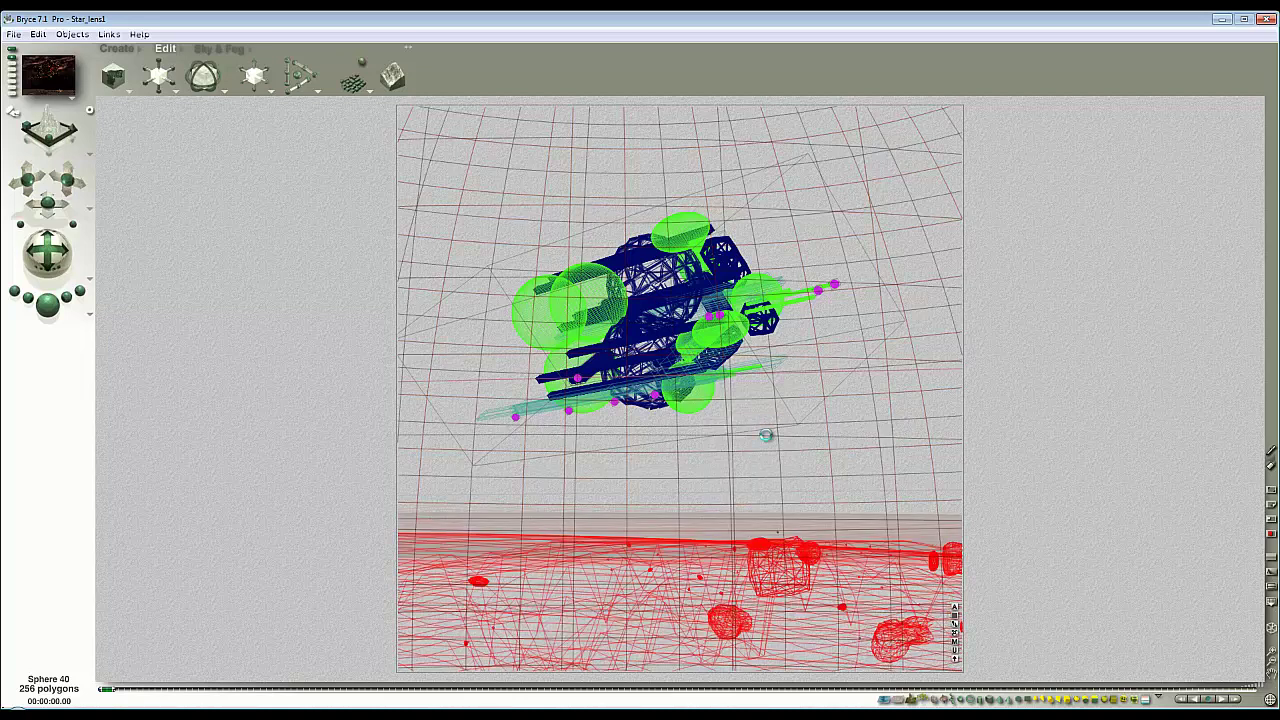
# - Select My craft 9 together with Group 7 and render their object mask
pyautogui.rightClick(771, 405)
pyautogui.click(804, 446)
pyautogui.rightClick(808, 565)
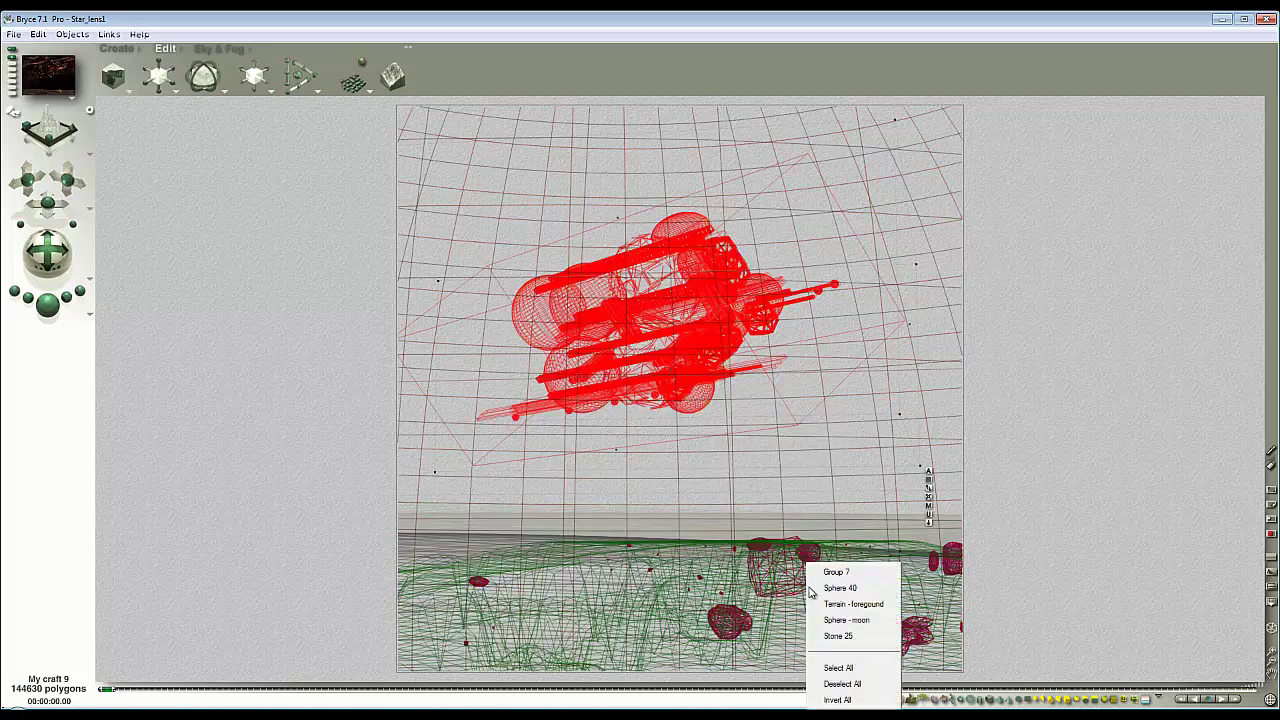
pyautogui.click(838, 576)
pyautogui.click(47, 305)
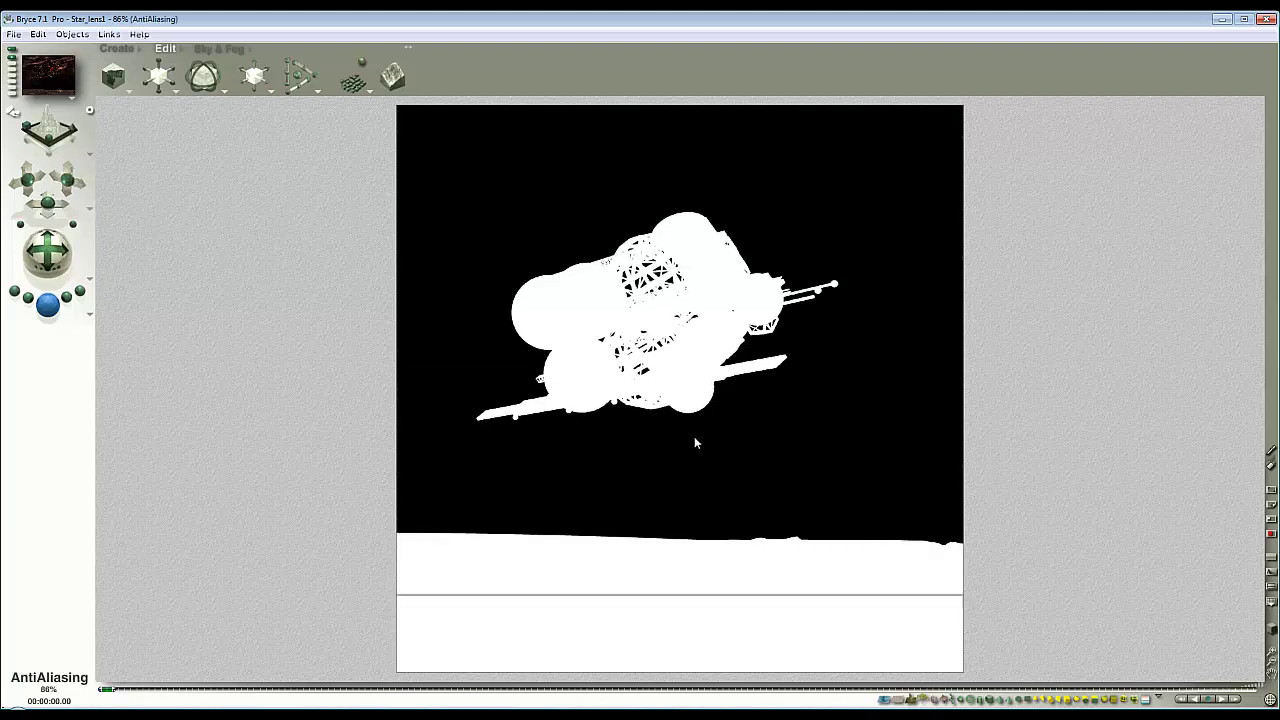
pyautogui.click(814, 471)
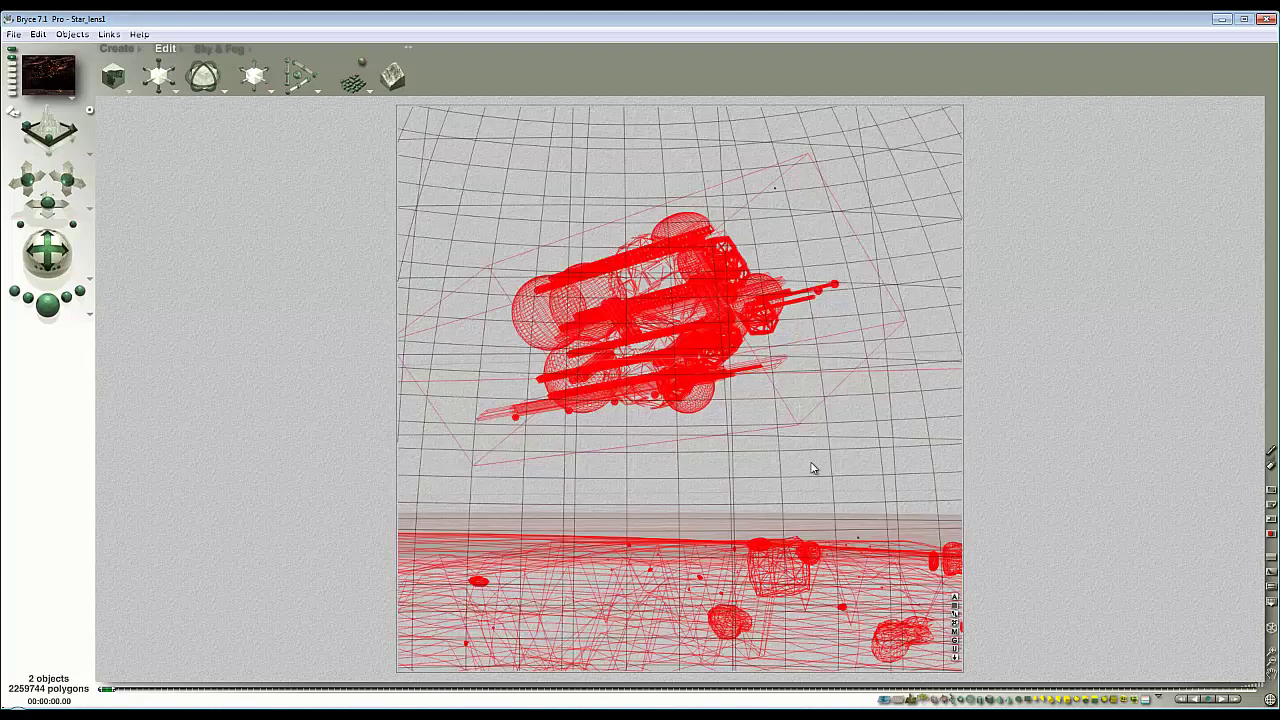
# - Turn off Object Mask mode with only Sphere 40 selected and run a short normal render
pyautogui.rightClick(874, 407)
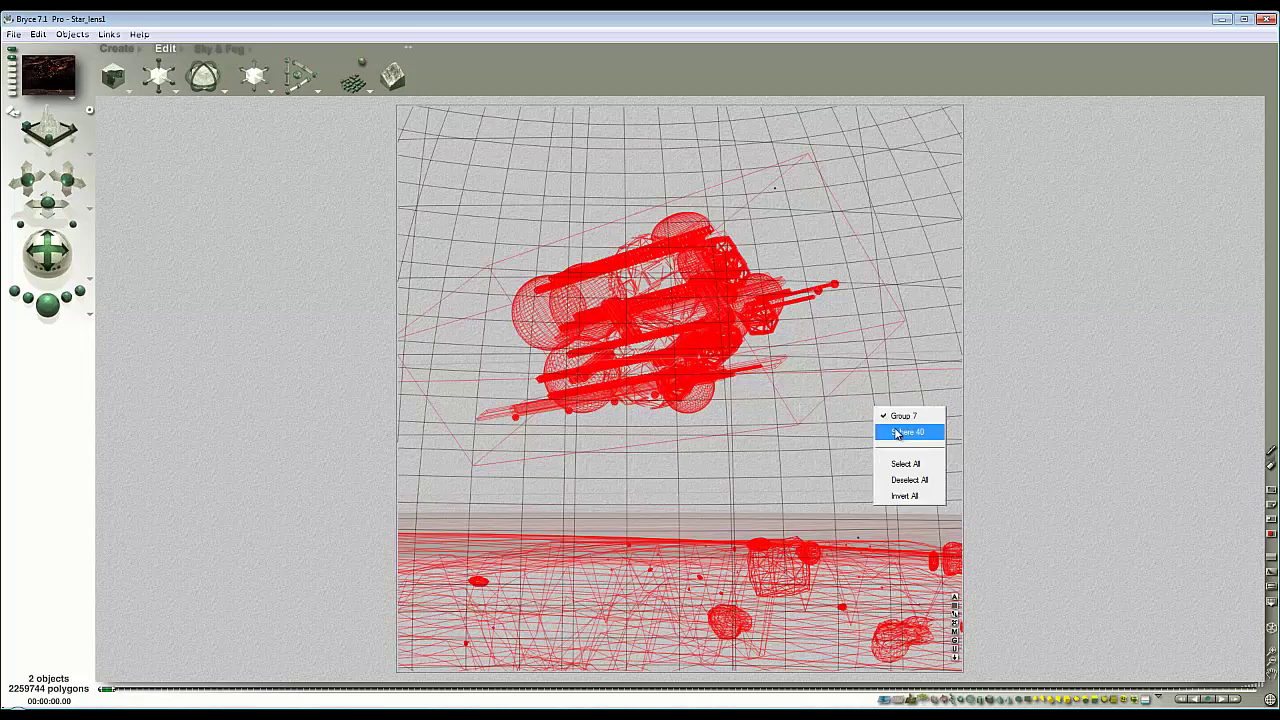
pyautogui.click(896, 432)
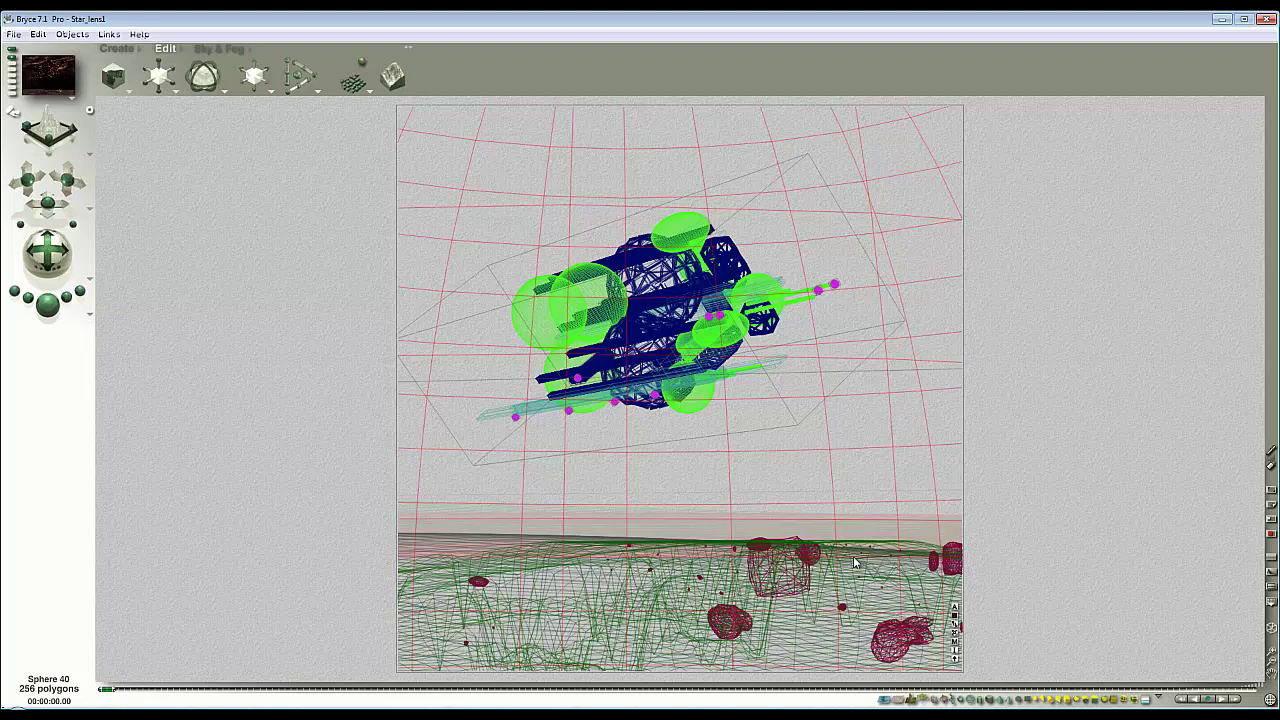
pyautogui.click(89, 313)
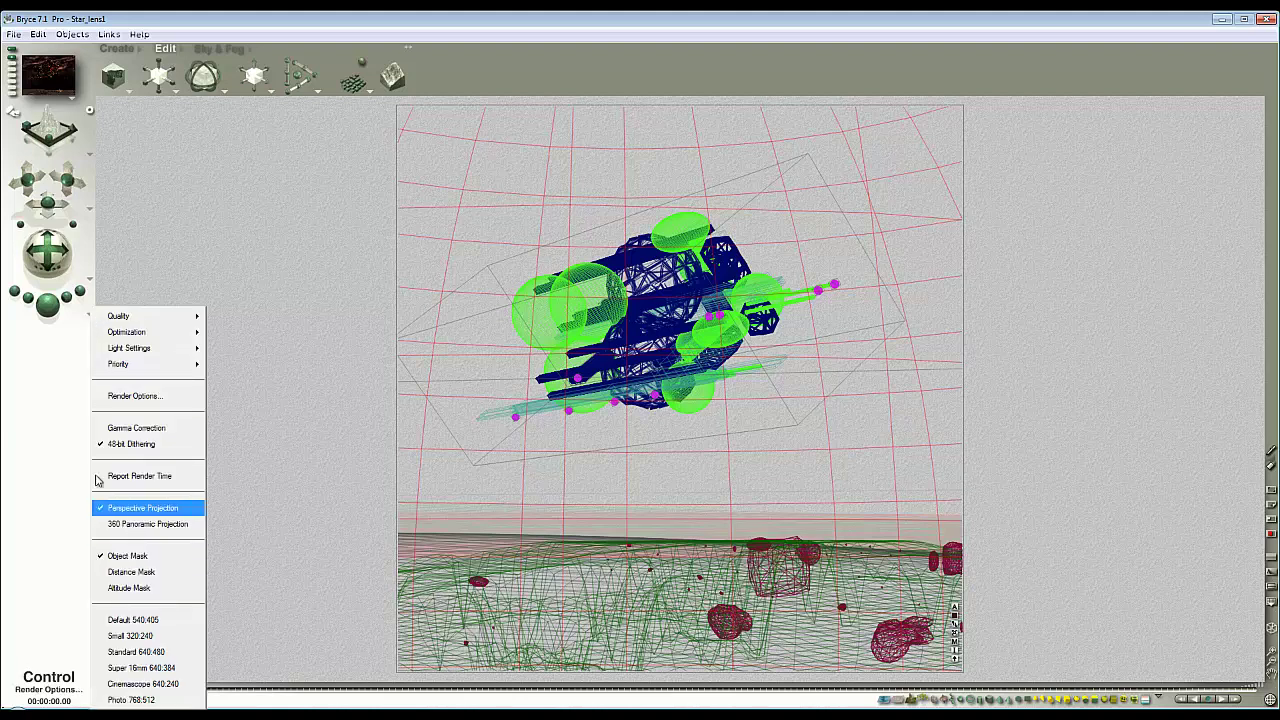
pyautogui.click(120, 558)
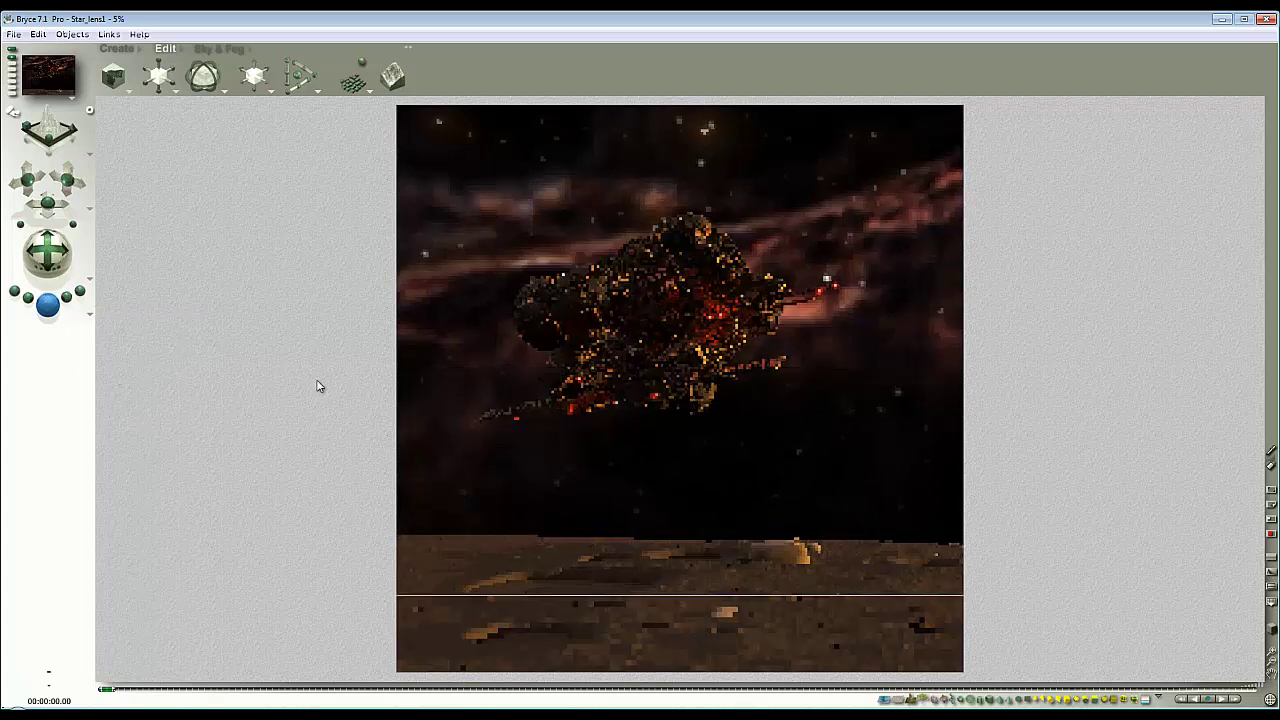
pyautogui.press('Escape')
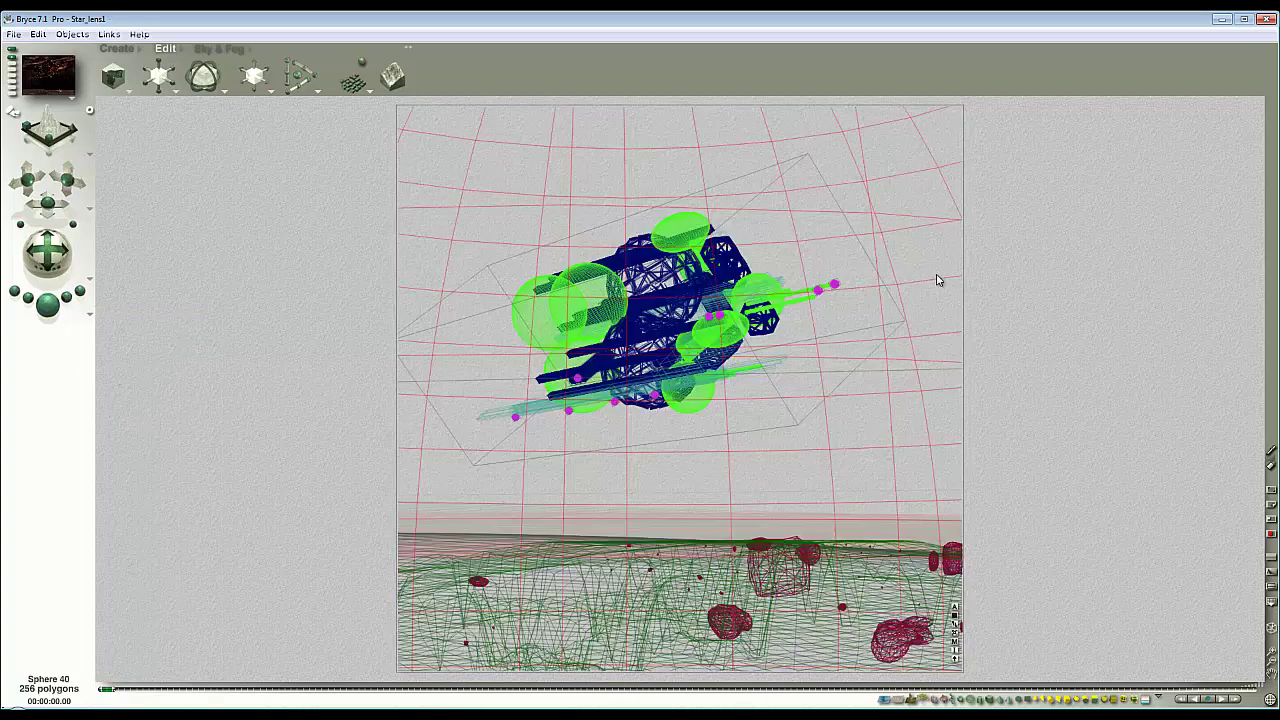
# - Turn off the Hidden attribute of Sphere 40 and render the scene with it
pyautogui.click(955, 607)
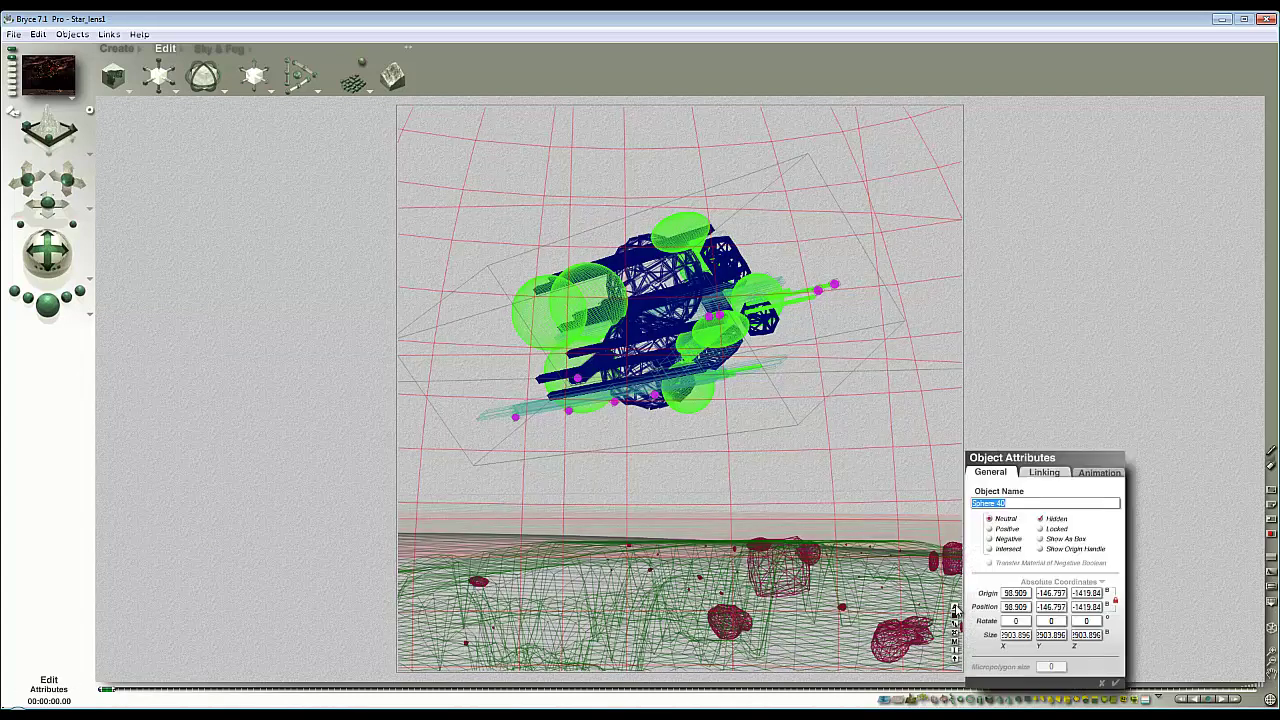
pyautogui.click(1116, 684)
pyautogui.click(47, 303)
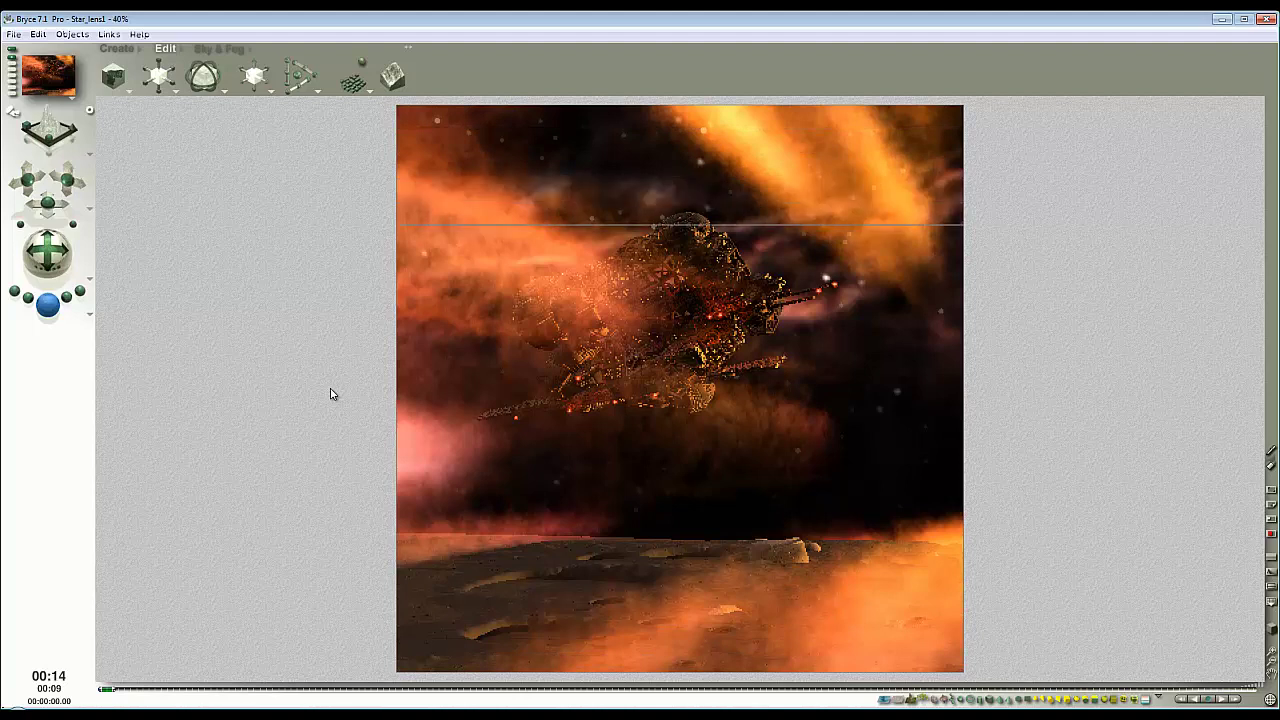
pyautogui.click(1048, 362)
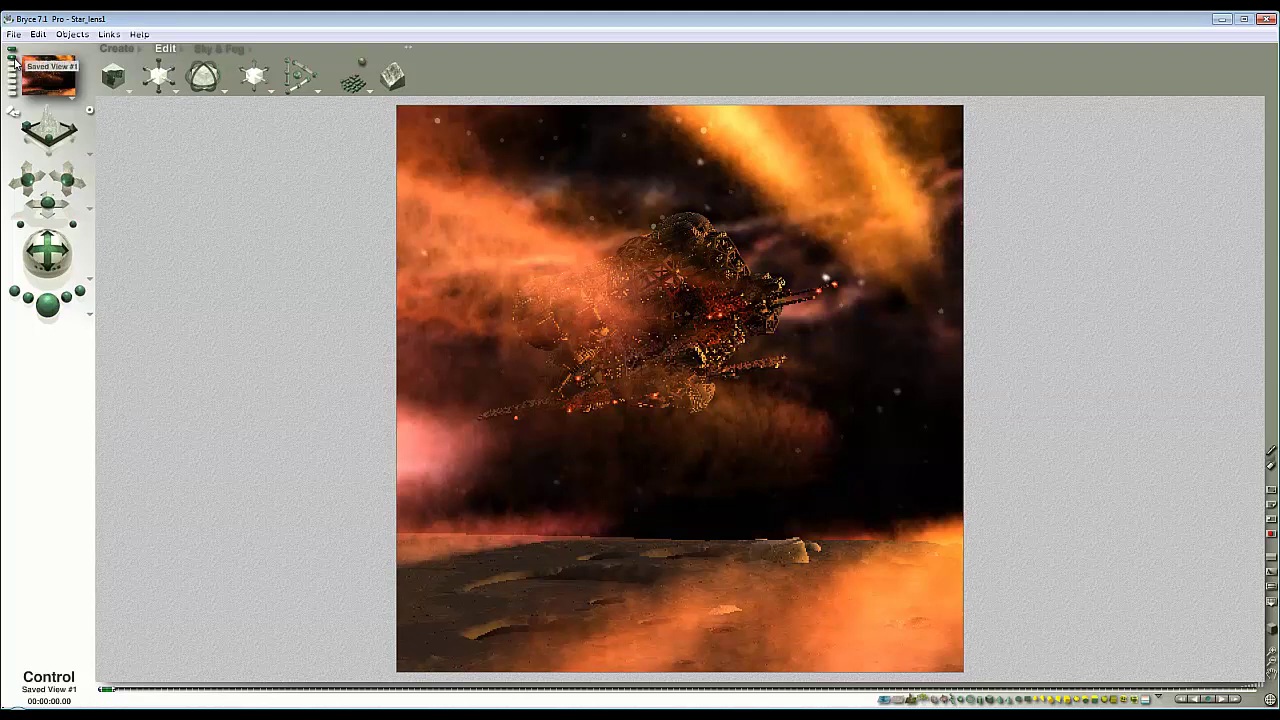
pyautogui.click(1052, 395)
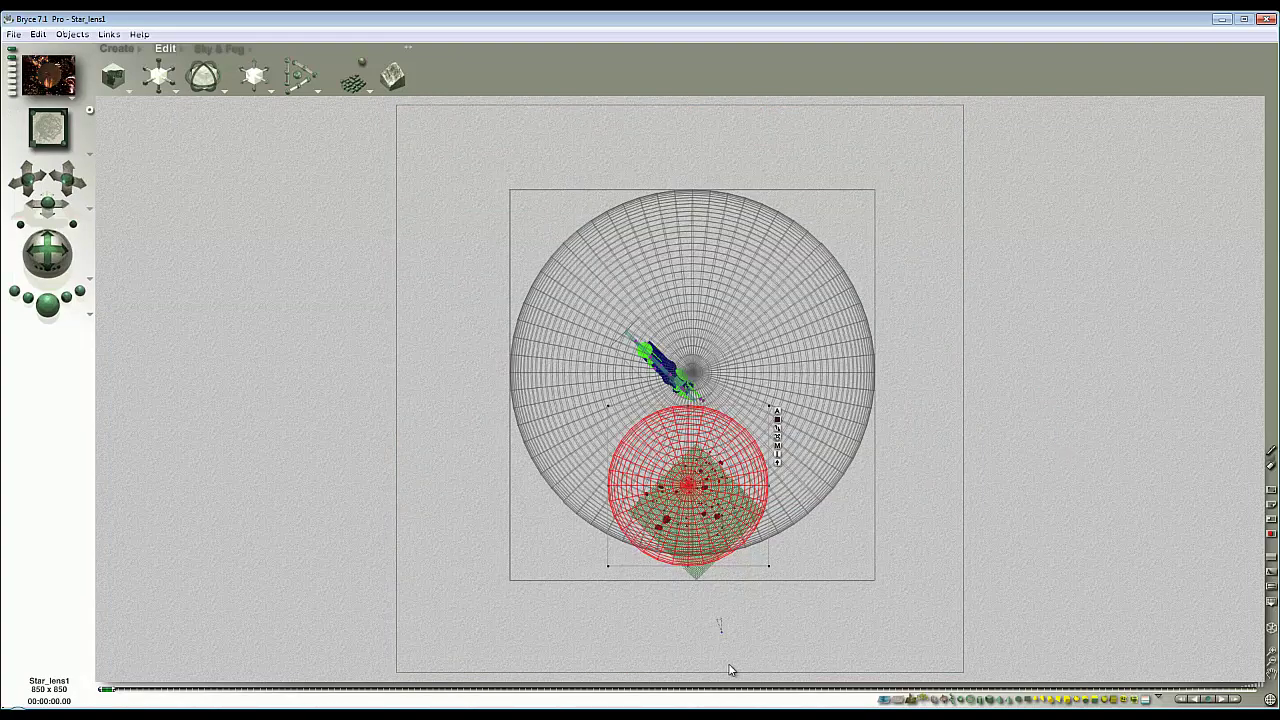
# - Open the camera's attributes and set its X, Y and Z origin to 0
pyautogui.click(719, 624)
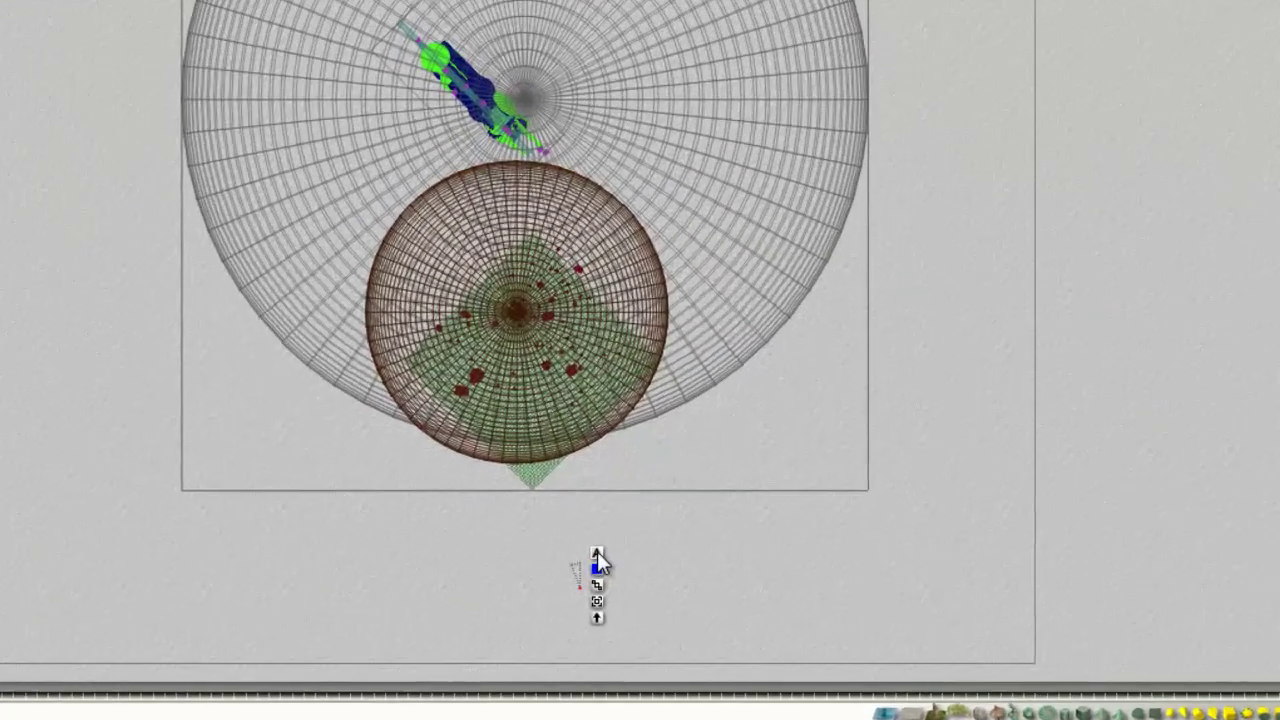
pyautogui.click(597, 553)
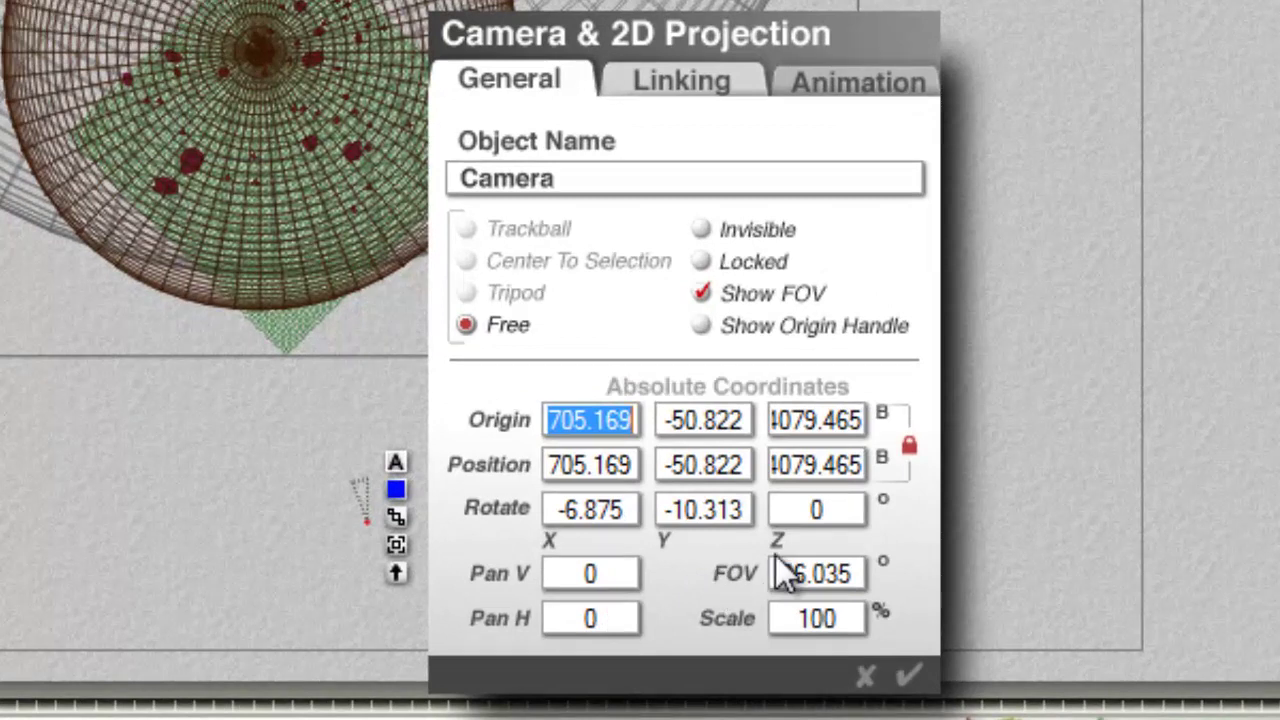
pyautogui.write('0')
pyautogui.press('Tab')
pyautogui.write('0')
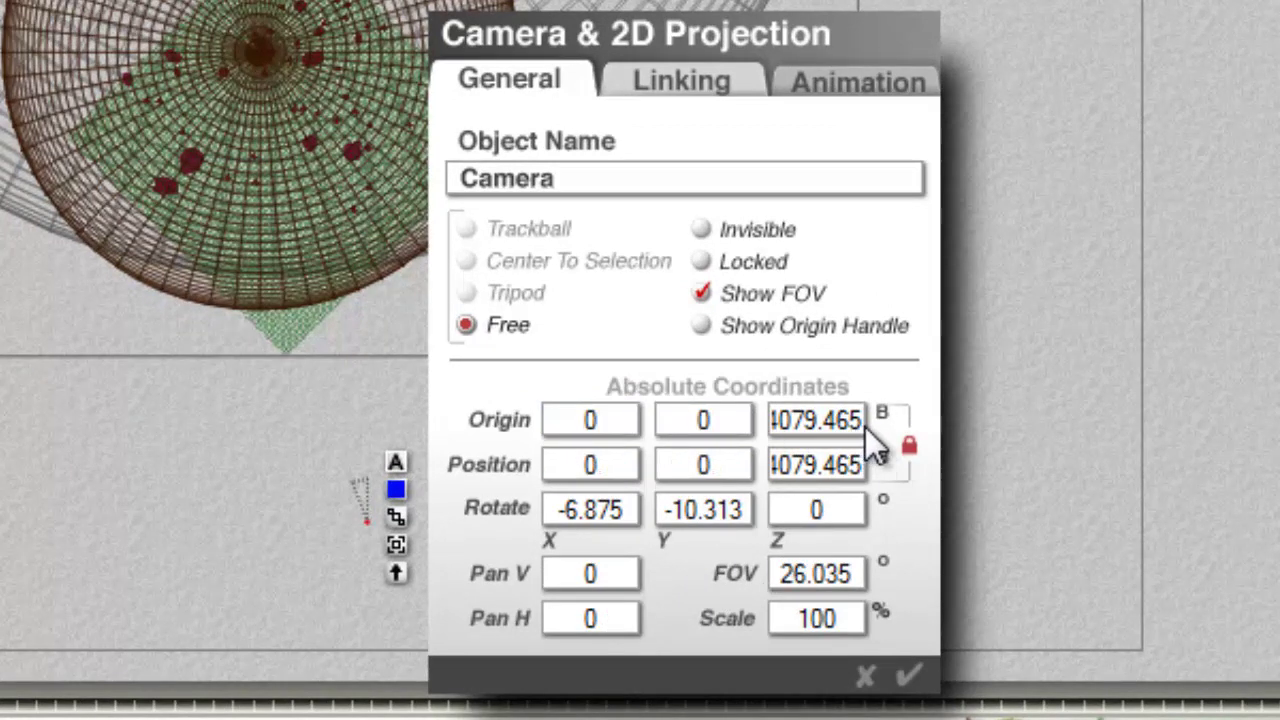
pyautogui.press('Tab')
pyautogui.write('0')
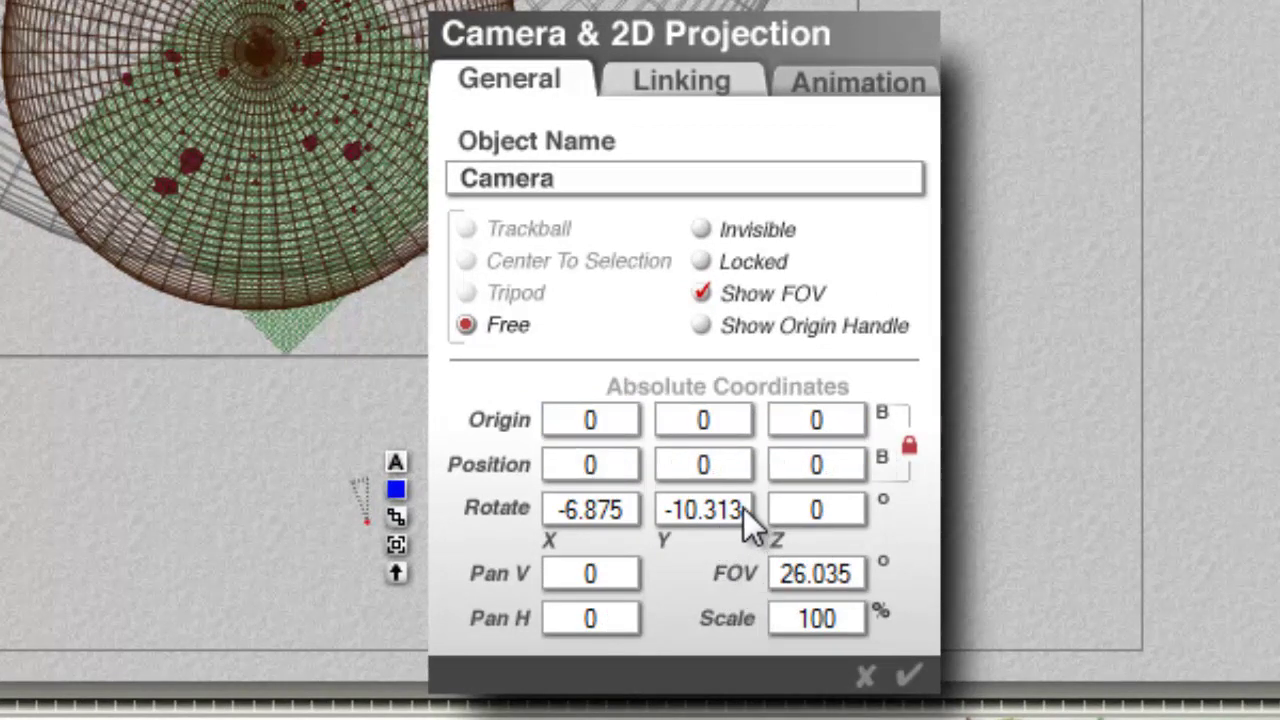
# - Set the camera's X and Y rotation to 0 and apply the camera settings
pyautogui.moveTo(743, 508); pyautogui.dragTo(458, 518)
pyautogui.write('0')
pyautogui.moveTo(628, 512); pyautogui.dragTo(453, 510)
pyautogui.write('0')
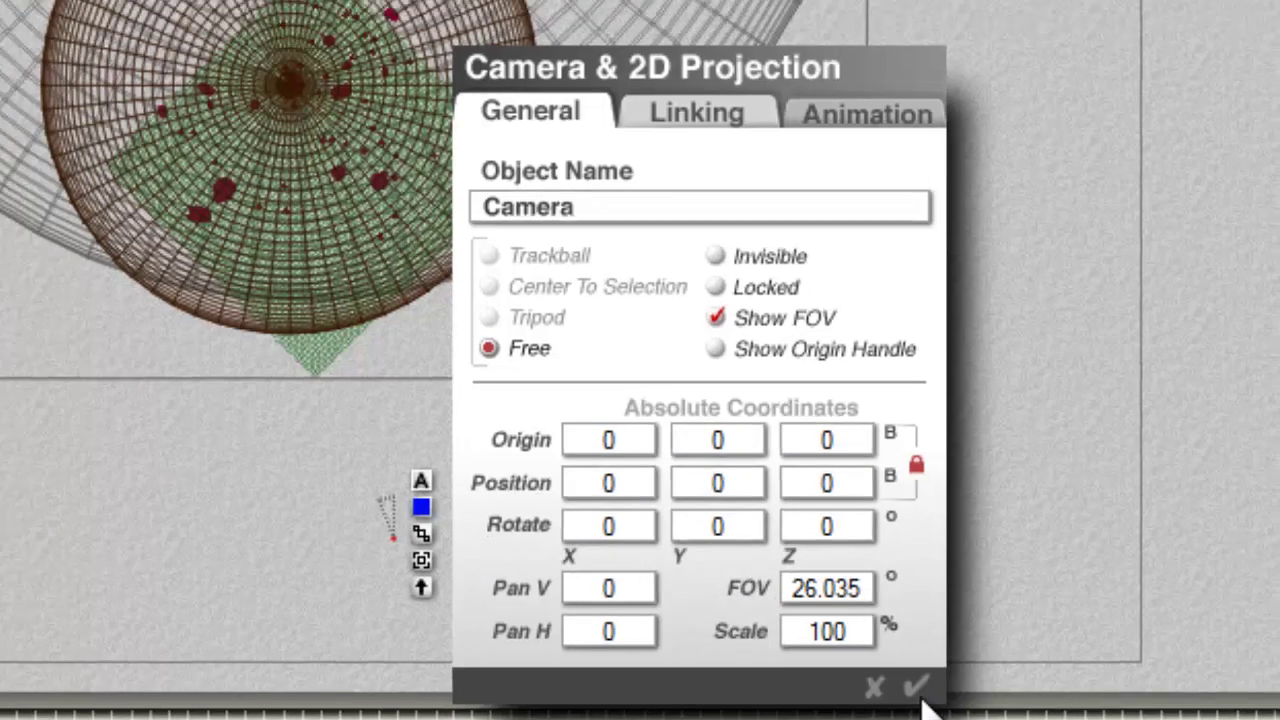
pyautogui.click(916, 686)
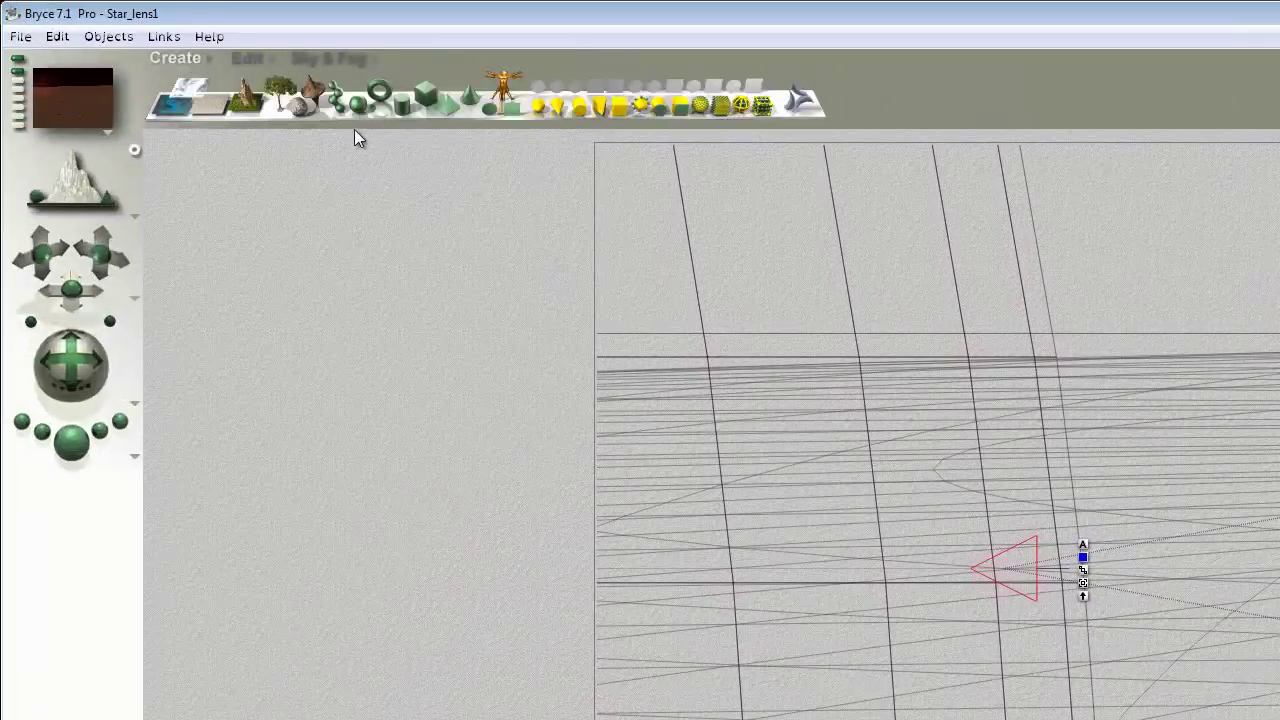
# - Create a sphere centred at 0, 0, 0 and name its cyan family Lens
pyautogui.click(359, 107)
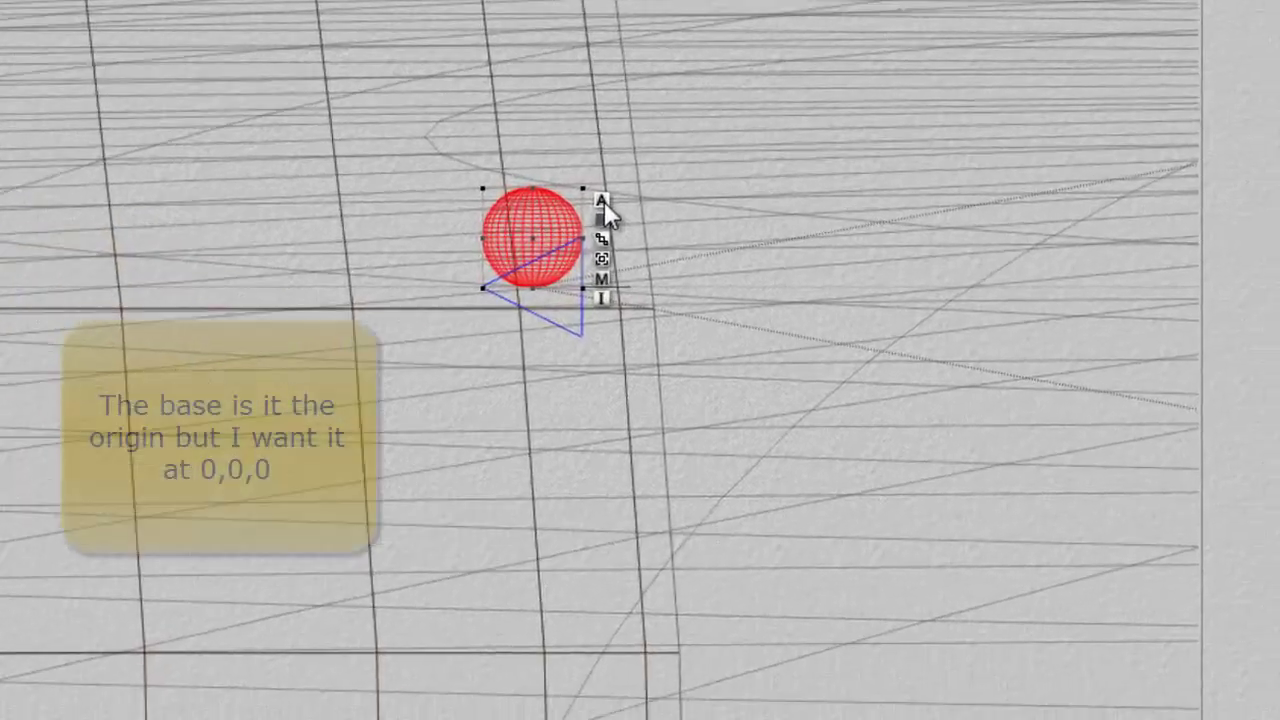
pyautogui.click(1050, 511)
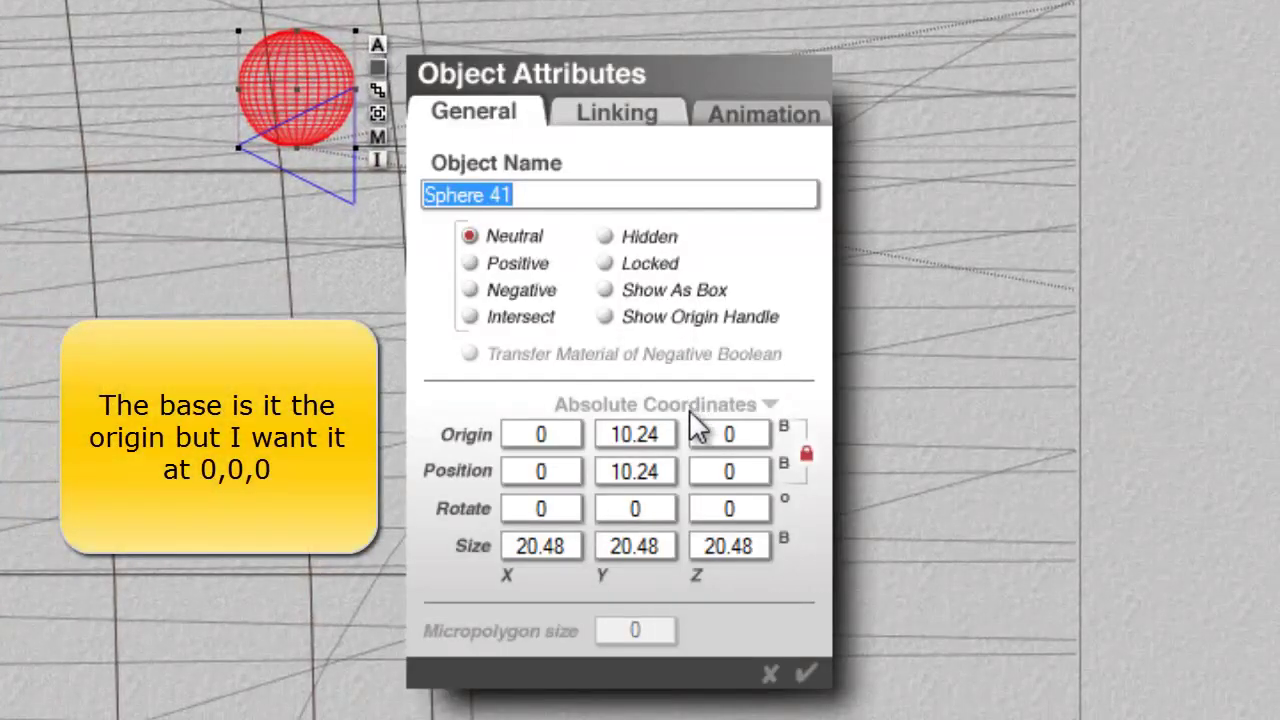
pyautogui.click(635, 434)
pyautogui.doubleClick(635, 434)
pyautogui.write('0')
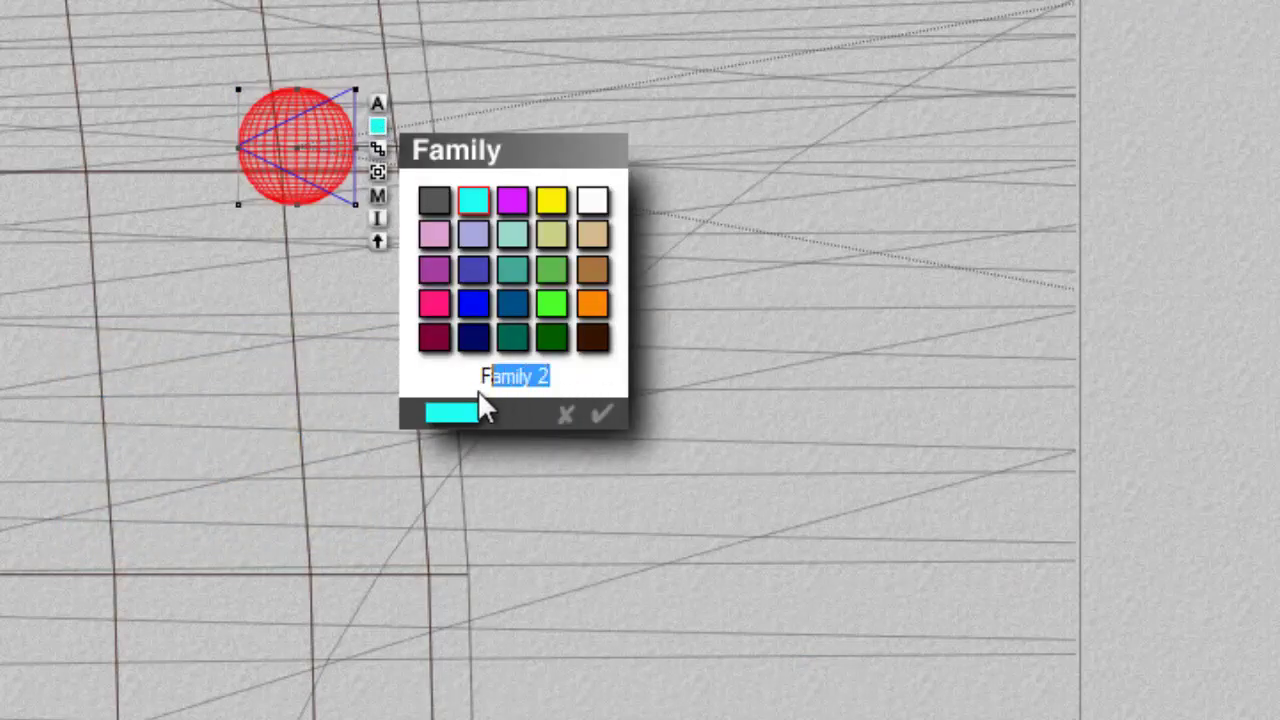
pyautogui.write('Lens')
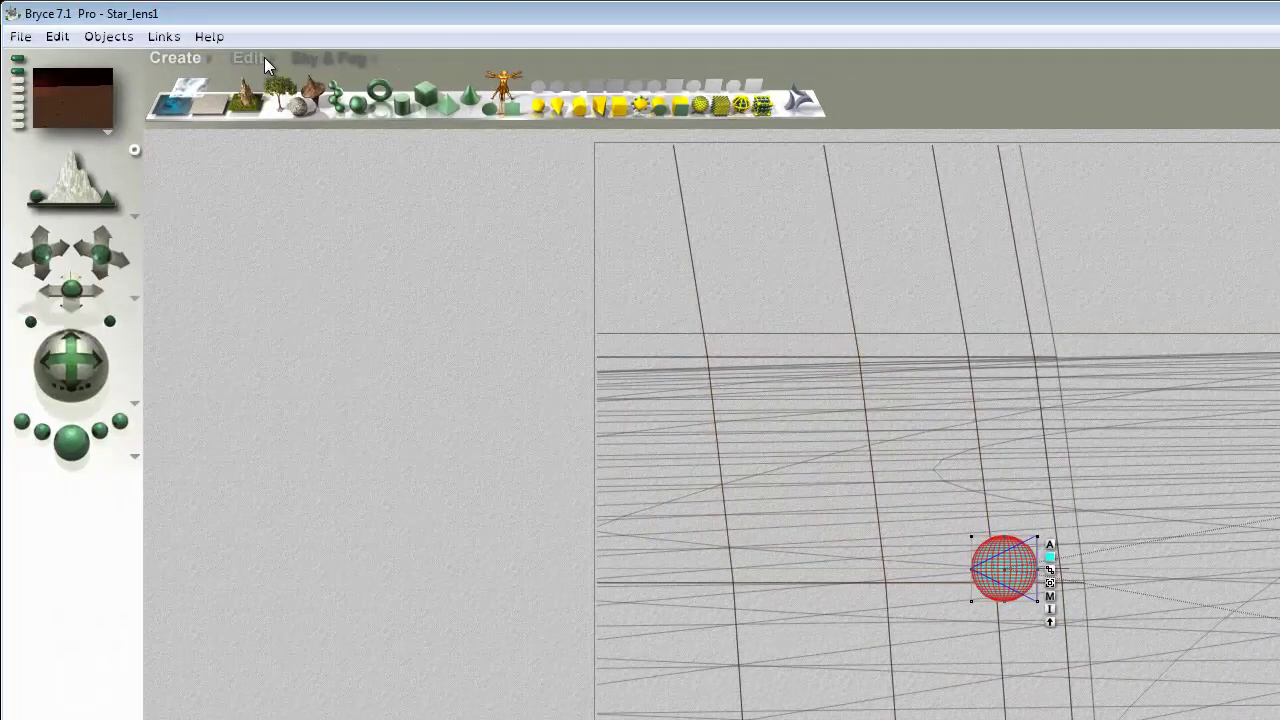
# - Apply the cube's attributes: Negative with material transfer, origin 0, 0, -5.12 and size 20.48 × 20.48 × 10.24
pyautogui.click(262, 58)
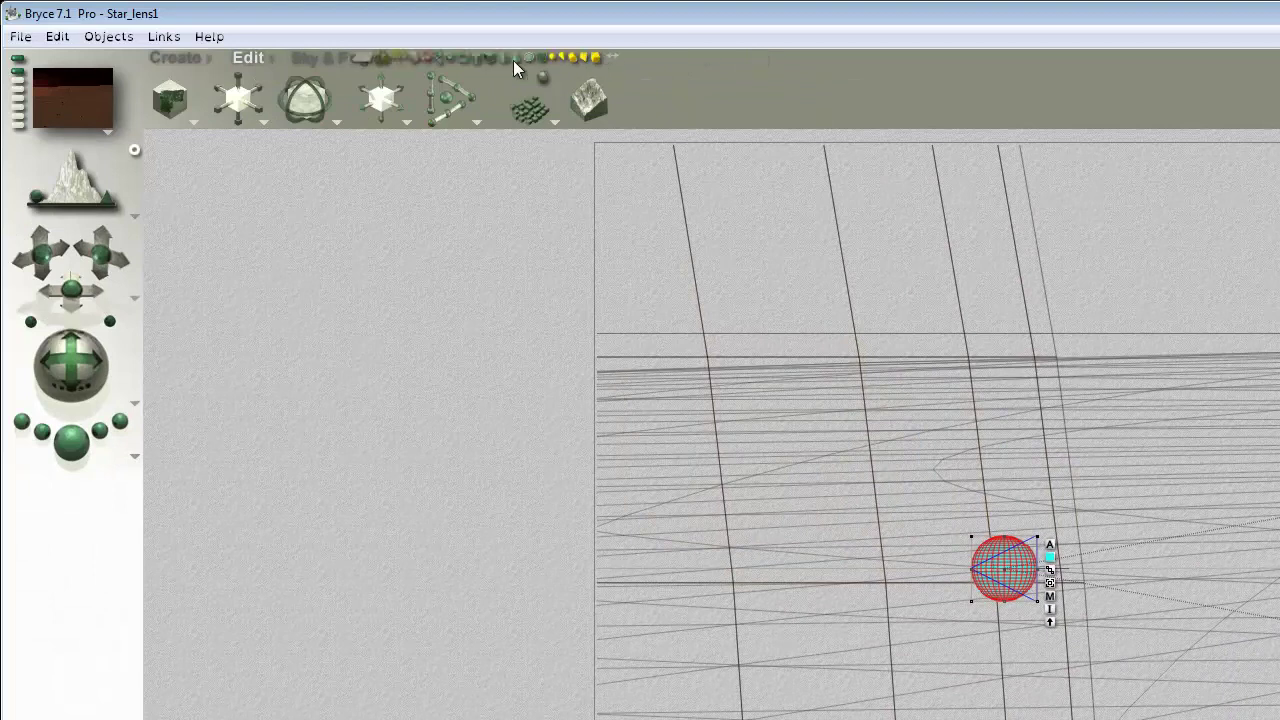
pyautogui.moveTo(513, 60); pyautogui.dragTo(490, 60)
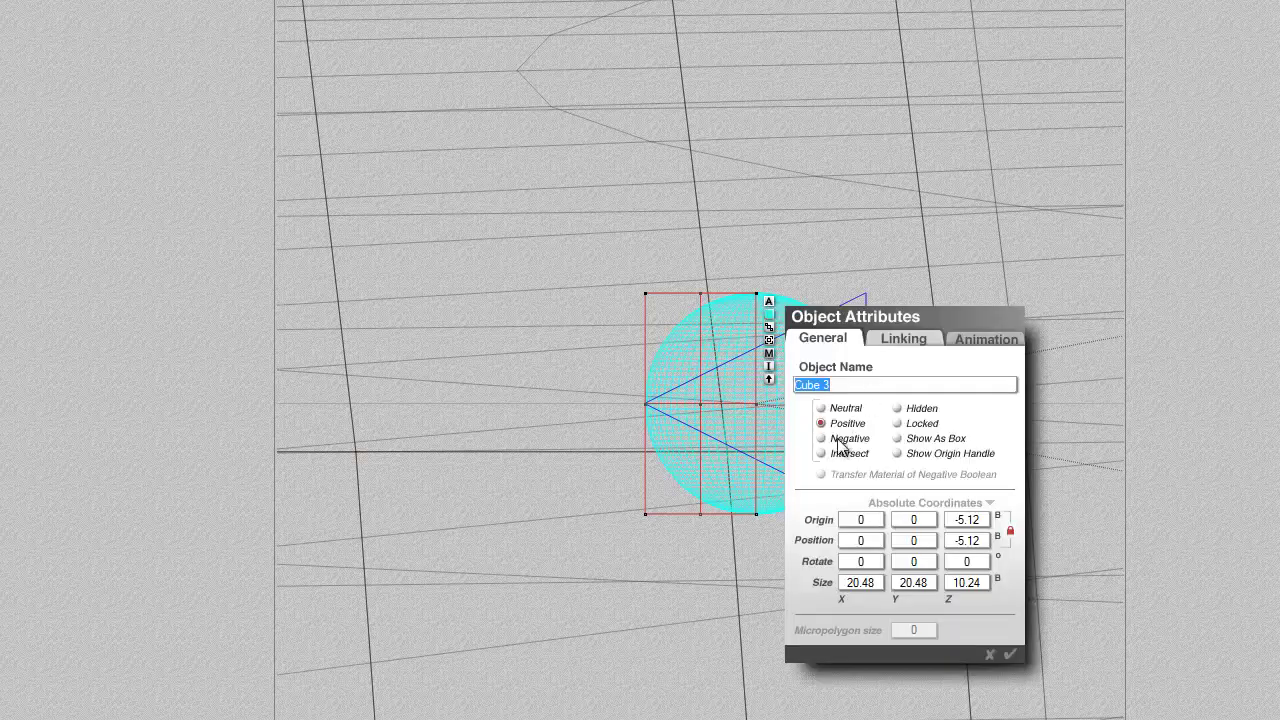
pyautogui.click(1010, 654)
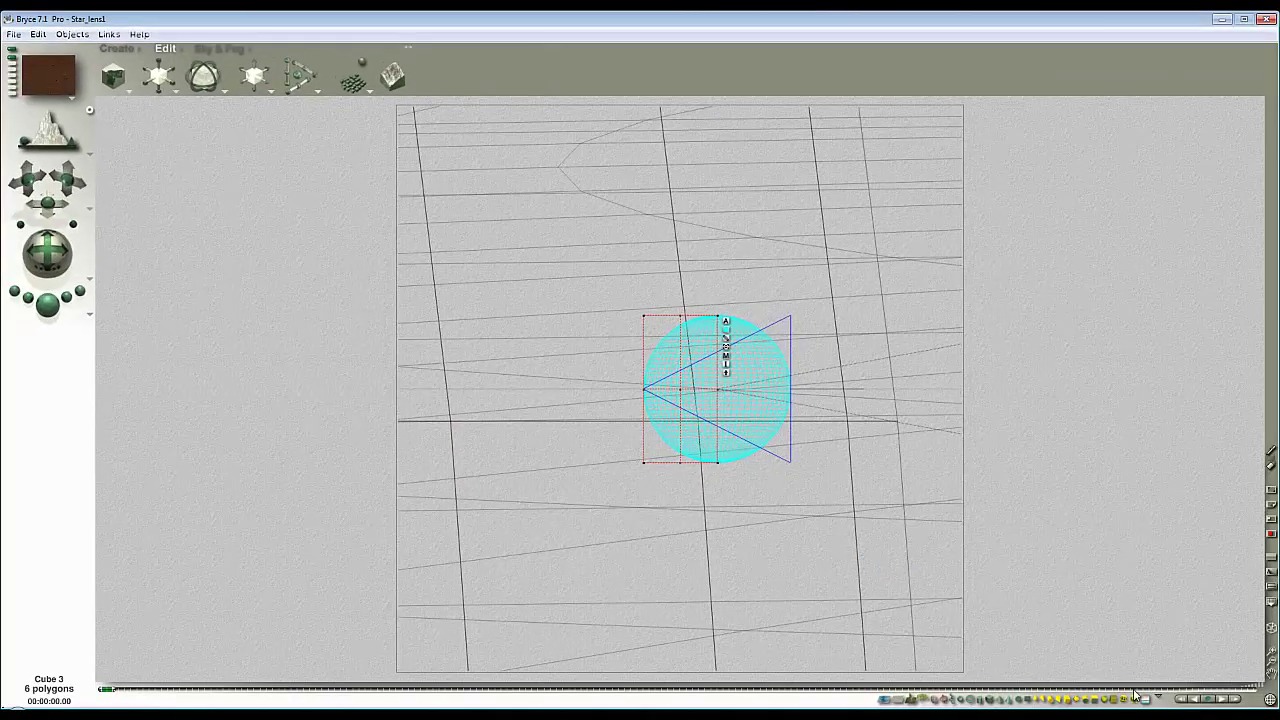
# - Select the Lens family objects and assign their group to the Lens family
pyautogui.click(1135, 694)
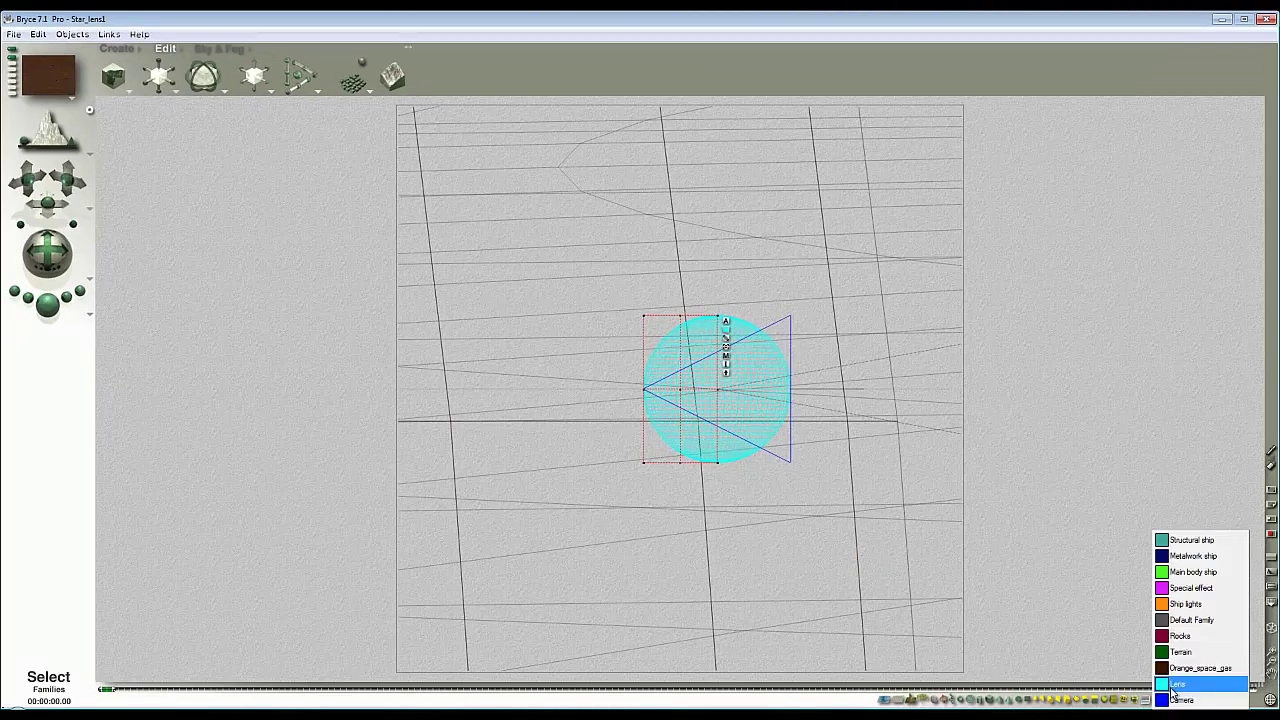
pyautogui.click(1190, 677)
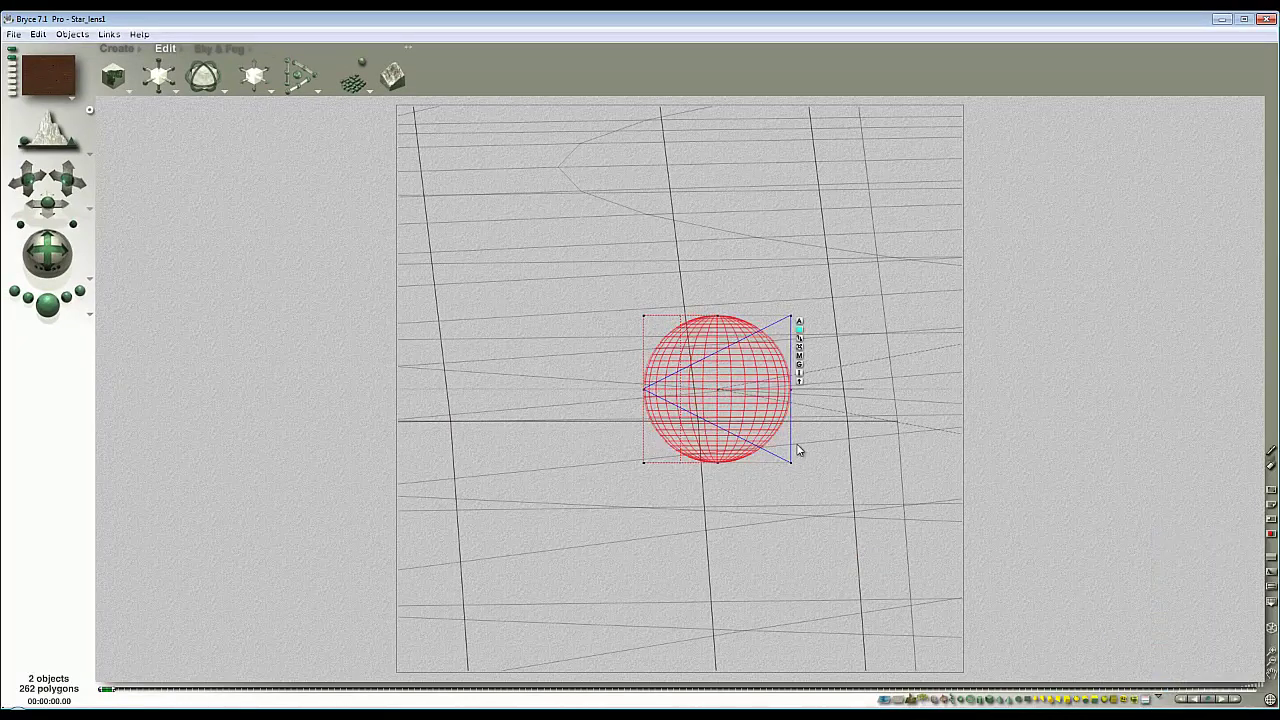
pyautogui.click(799, 329)
pyautogui.click(836, 358)
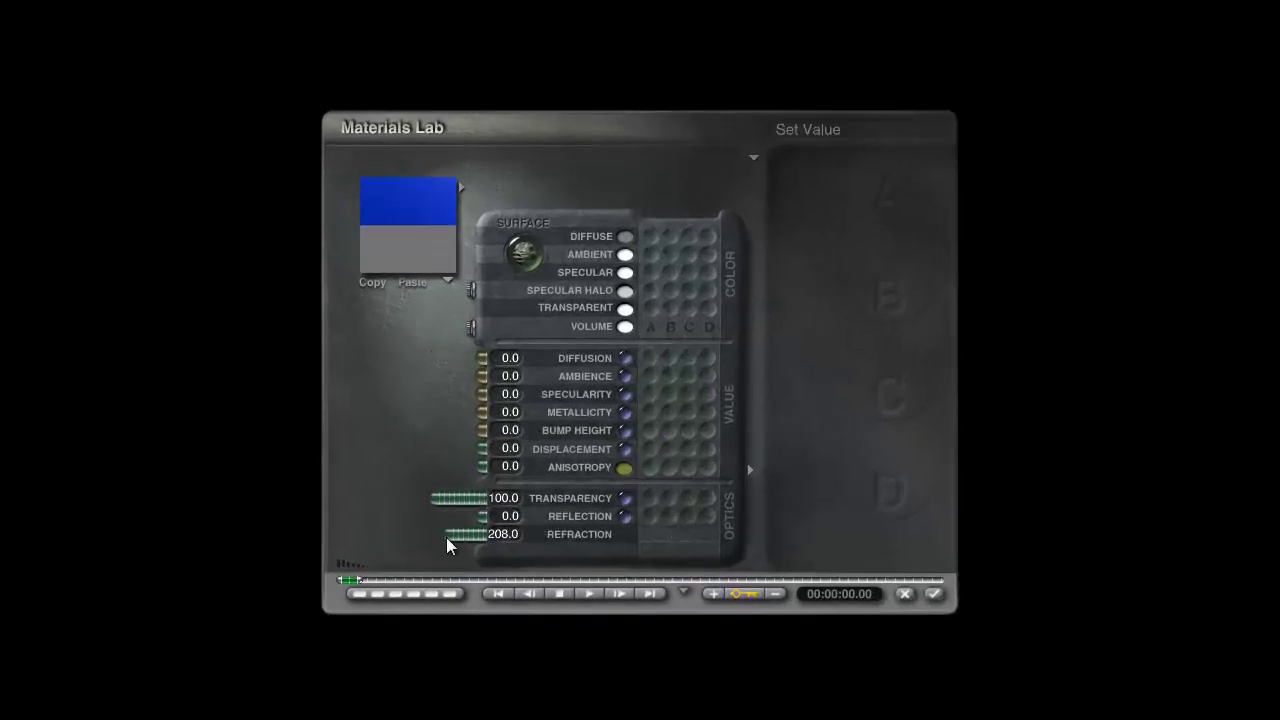
# - Set the refraction of the lens material to 0 and apply the material
pyautogui.moveTo(486, 543); pyautogui.dragTo(614, 551)
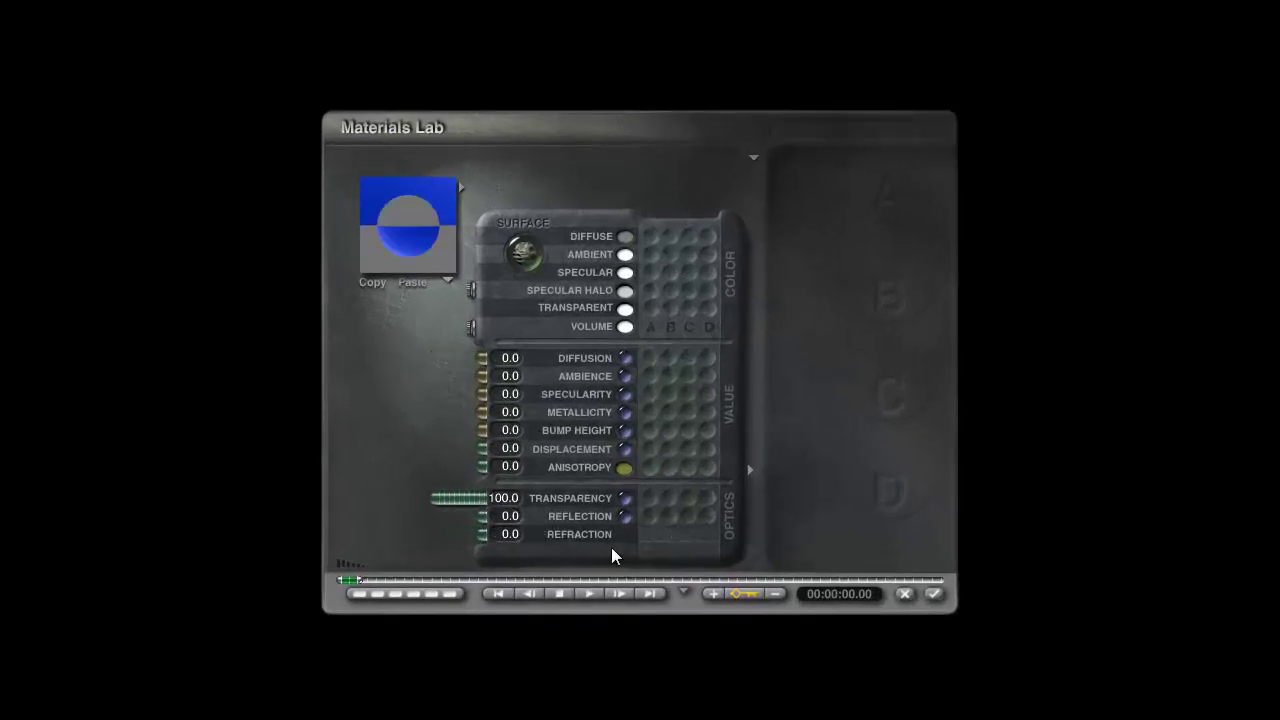
pyautogui.click(935, 596)
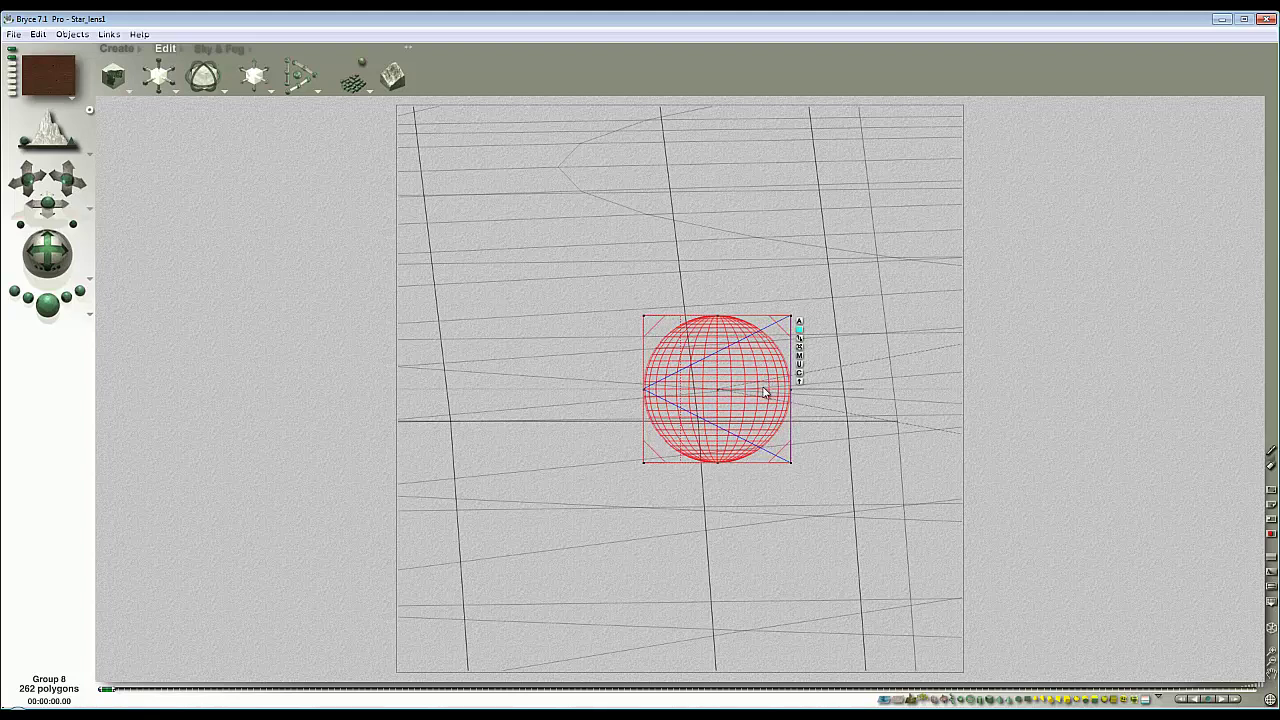
# - Link the lens group to Perspective Camera as its parent object
pyautogui.click(800, 323)
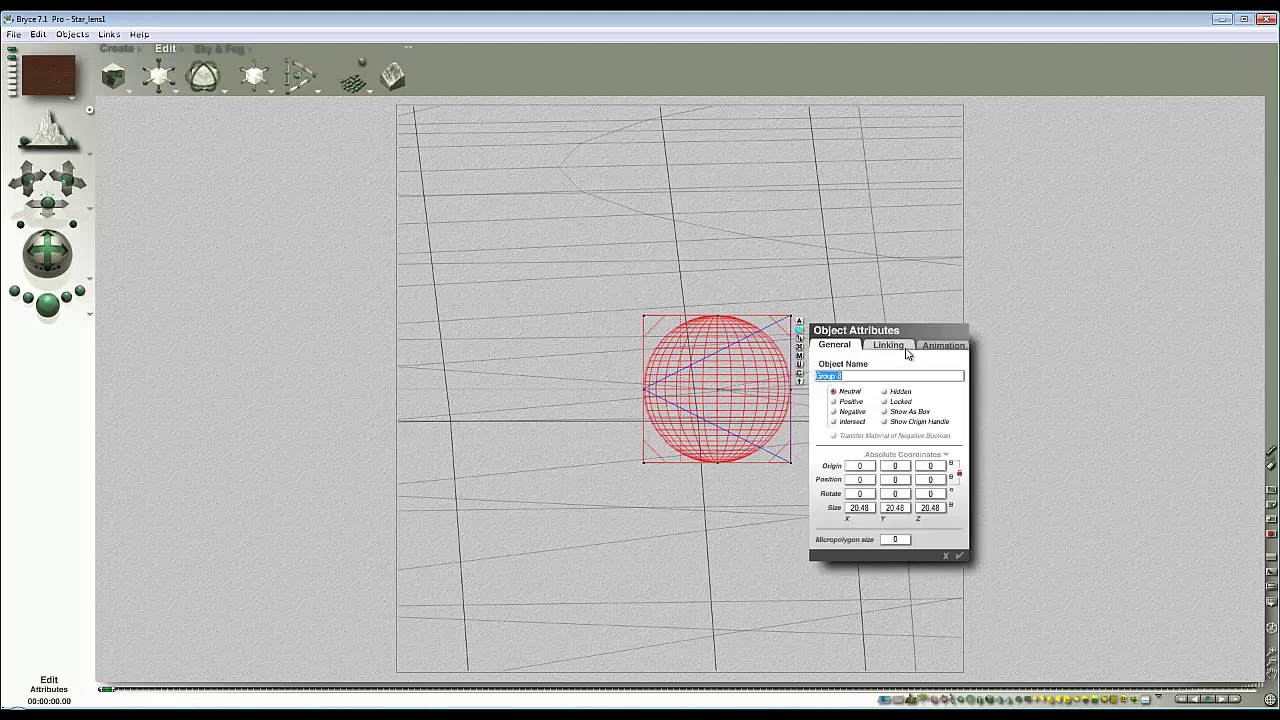
pyautogui.click(888, 345)
pyautogui.click(905, 372)
pyautogui.click(938, 58)
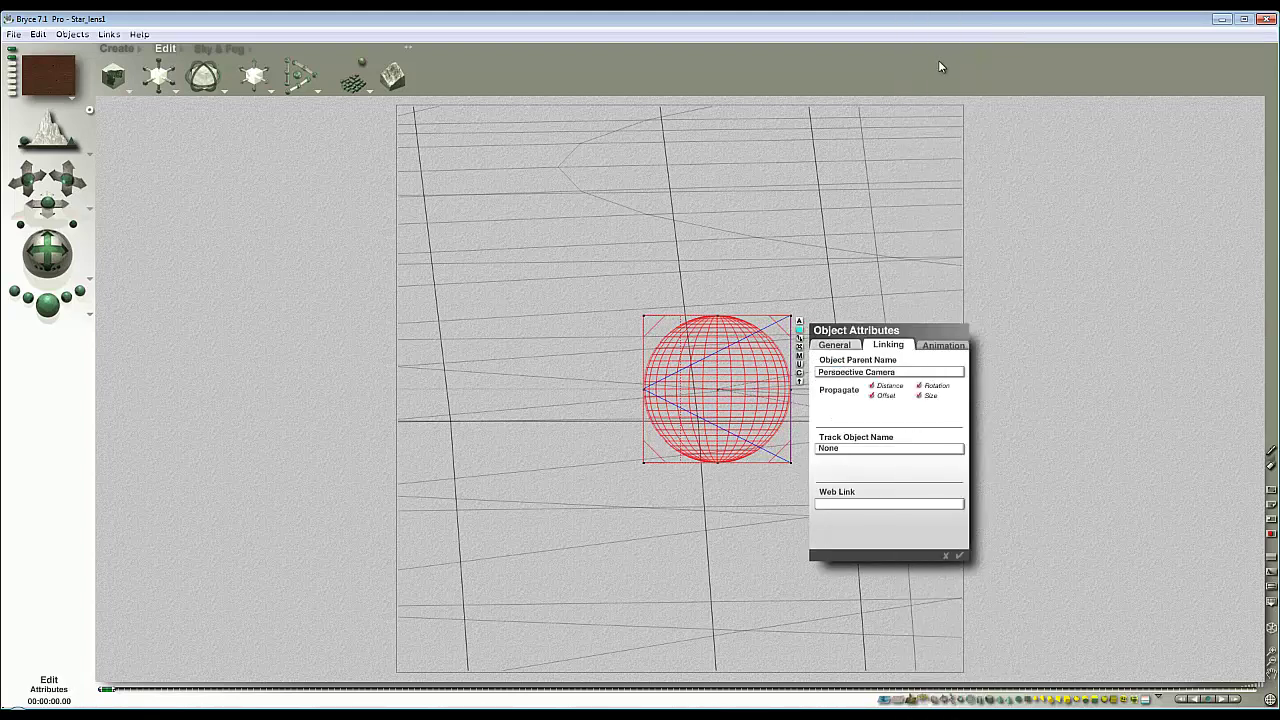
pyautogui.click(955, 551)
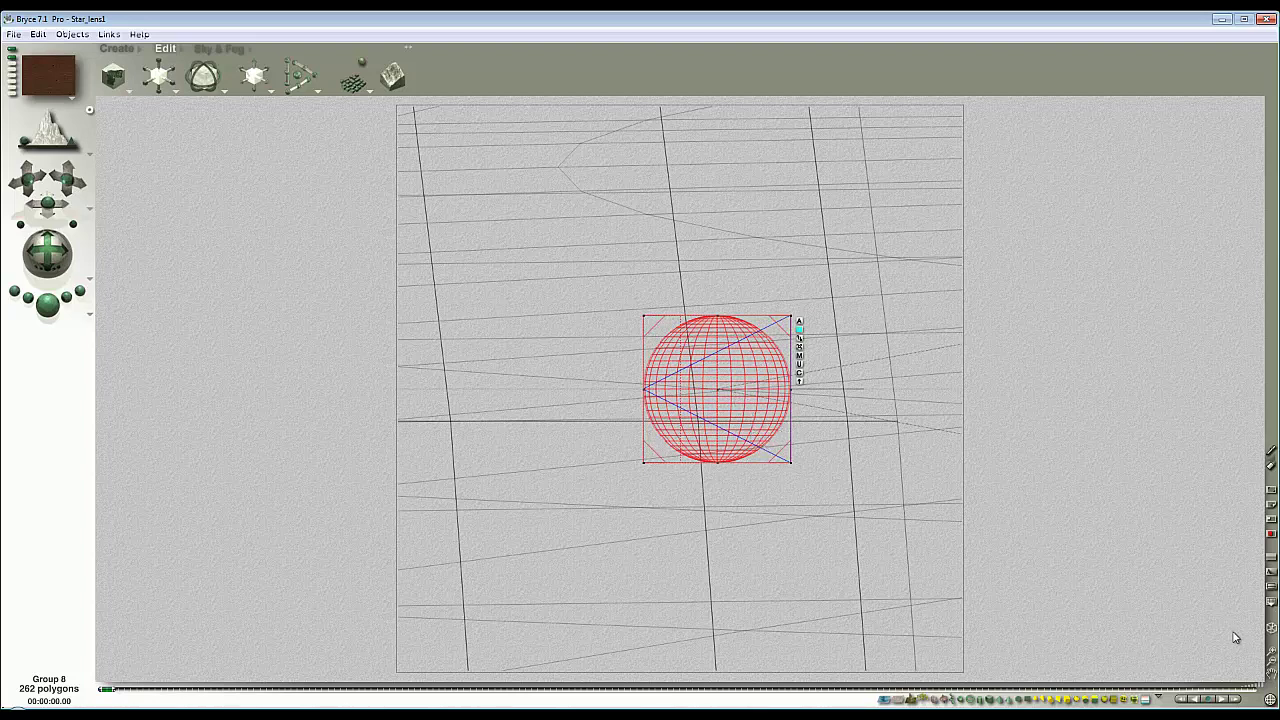
# - Enlarge the lens group to roughly the size of the orange gas sphere
pyautogui.click(1273, 663)
pyautogui.click(1273, 663)
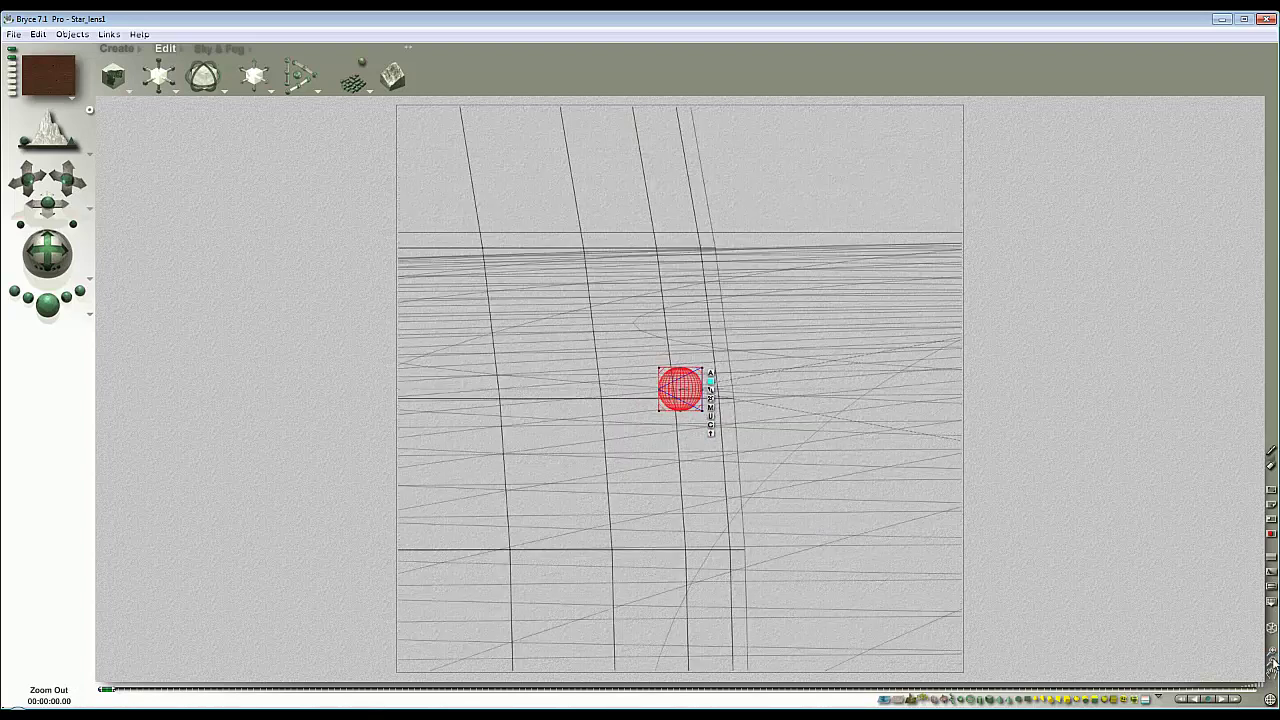
pyautogui.click(1273, 663)
pyautogui.click(1273, 663)
pyautogui.click(1273, 663)
pyautogui.moveTo(1273, 662); pyautogui.dragTo(1273, 662)
pyautogui.click(170, 80)
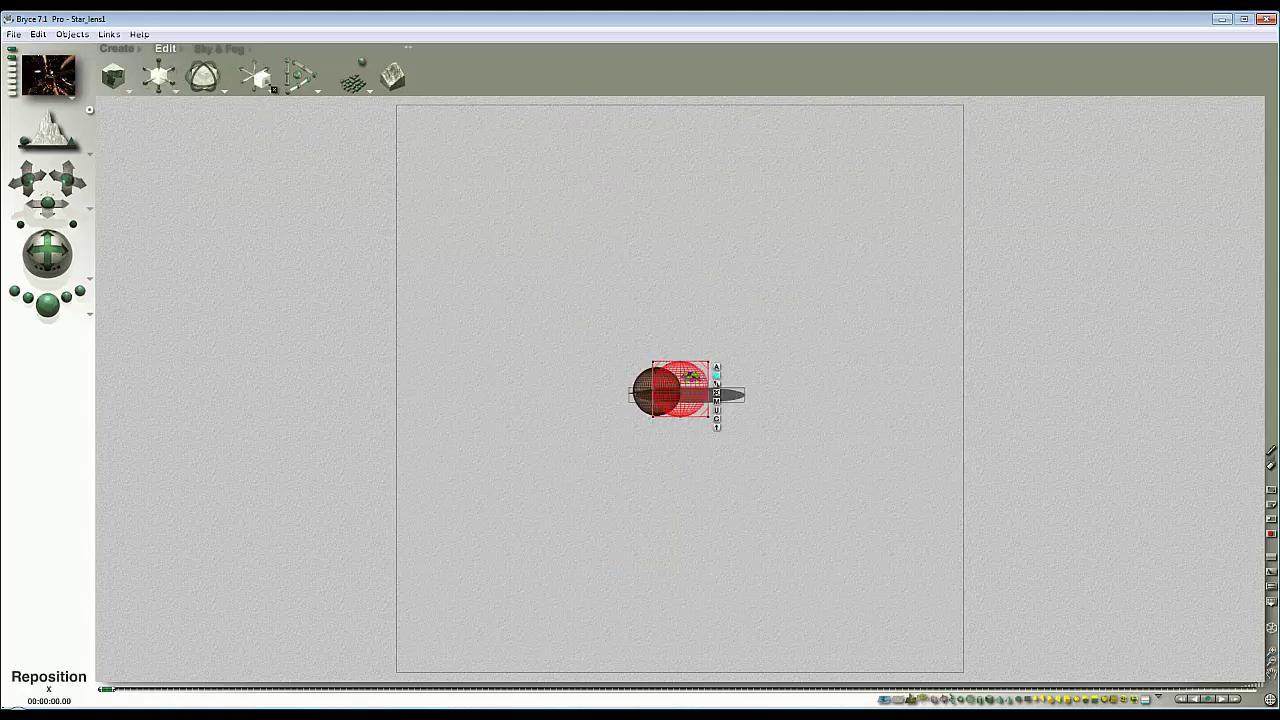
# - Move the lens group horizontally beyond the end of the flat grey disc, away from the spaceship
pyautogui.moveTo(258, 76); pyautogui.dragTo(305, 68)
pyautogui.moveTo(700, 68); pyautogui.dragTo(720, 68)
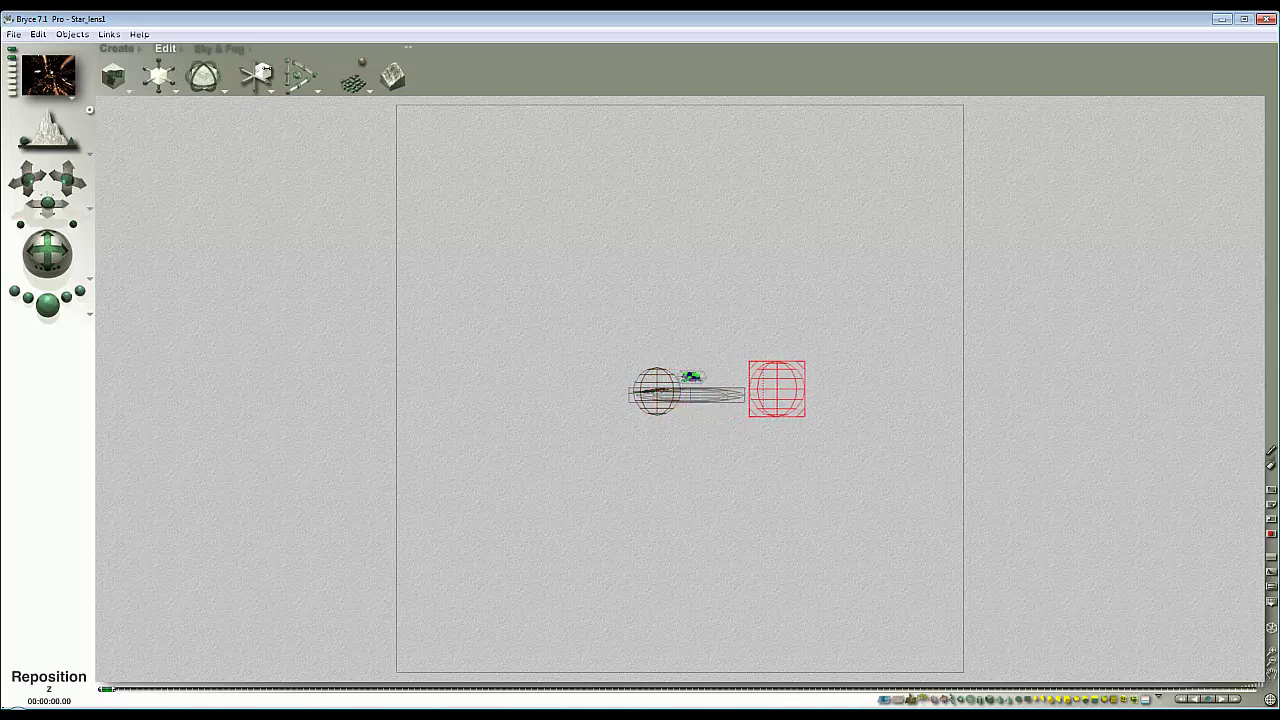
pyautogui.moveTo(258, 69)
pyautogui.mouseDown()
pyautogui.moveTo(240, 69)
pyautogui.moveTo(265, 69)
pyautogui.mouseUp()
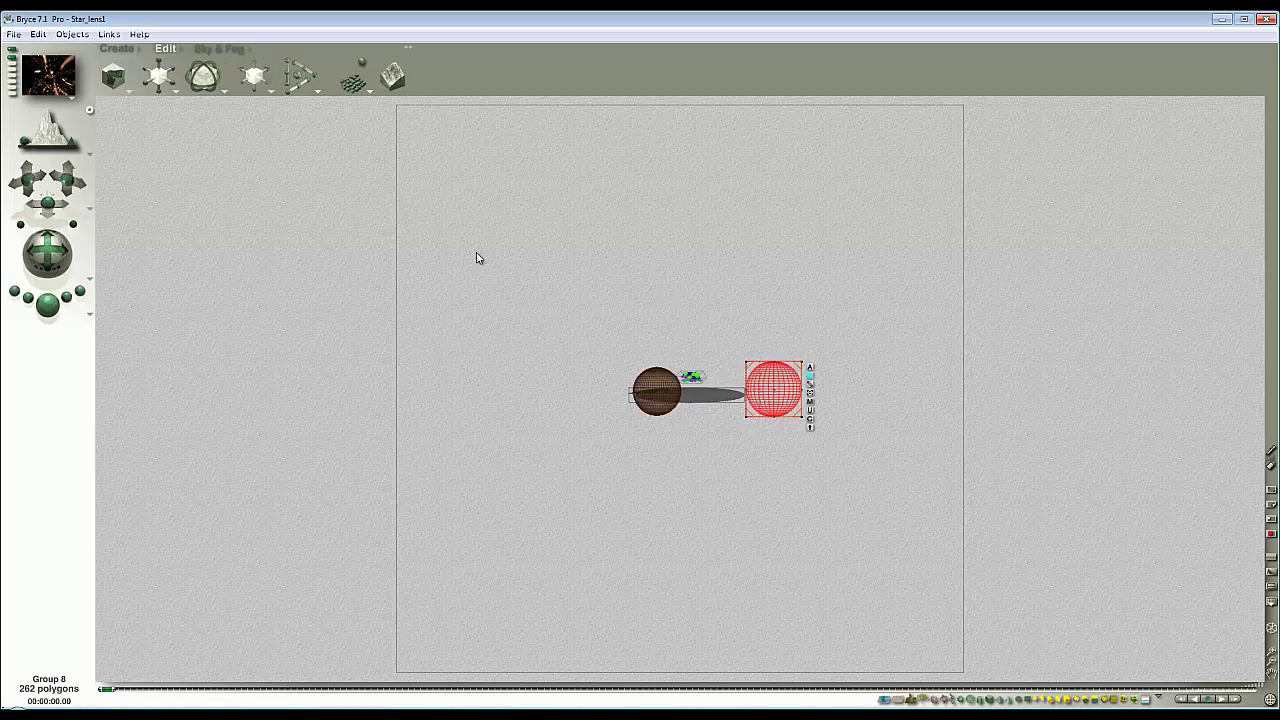
# - Enlarge the lens group to more than twice its size, well beyond the gas sphere's diameter
pyautogui.moveTo(158, 75); pyautogui.dragTo(215, 75)
pyautogui.click(1271, 651)
pyautogui.click(1271, 651)
pyautogui.click(1271, 651)
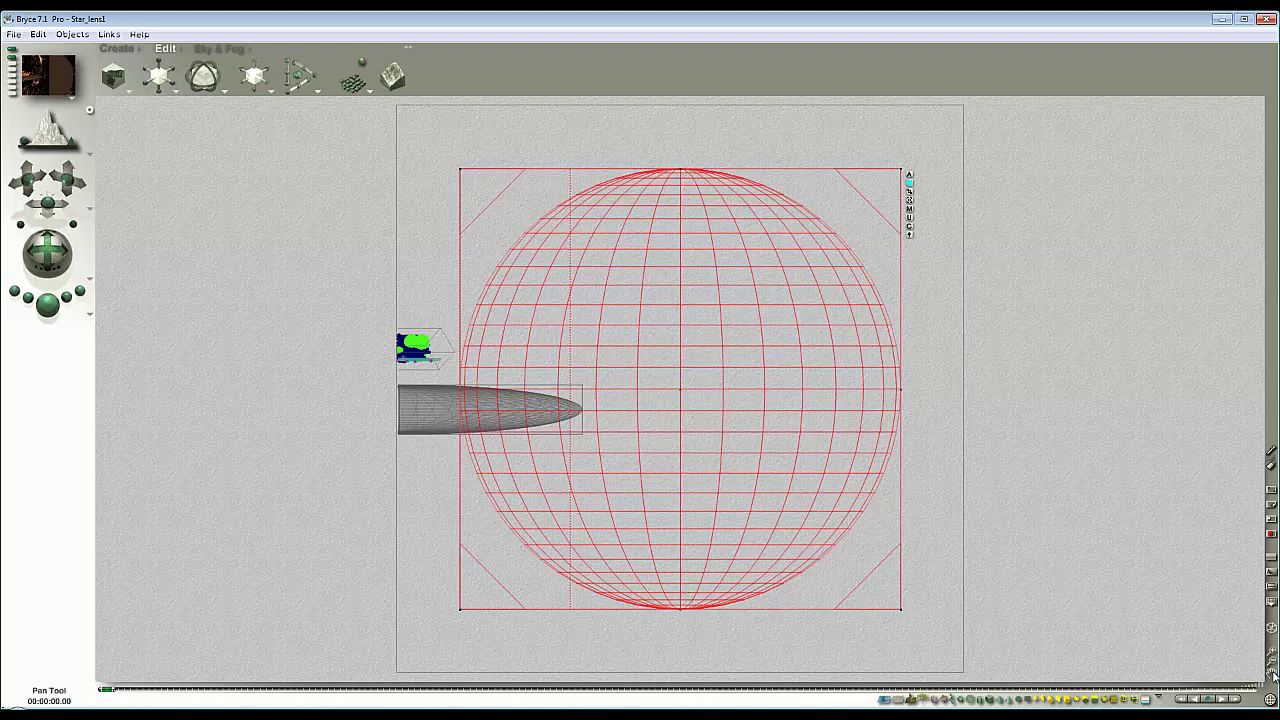
pyautogui.moveTo(1275, 673); pyautogui.dragTo(1272, 680)
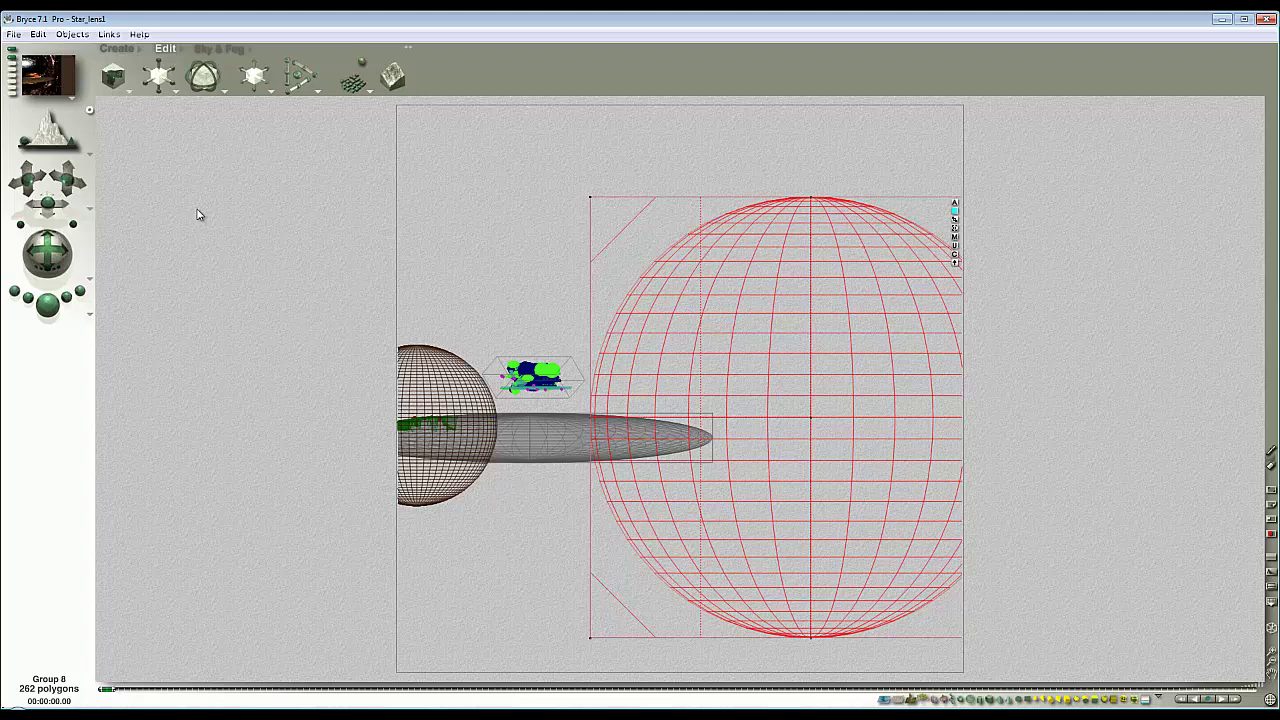
# - Restore Saved View #1 for the camera and inspect the linked lens group's placement from the side
pyautogui.click(13, 60)
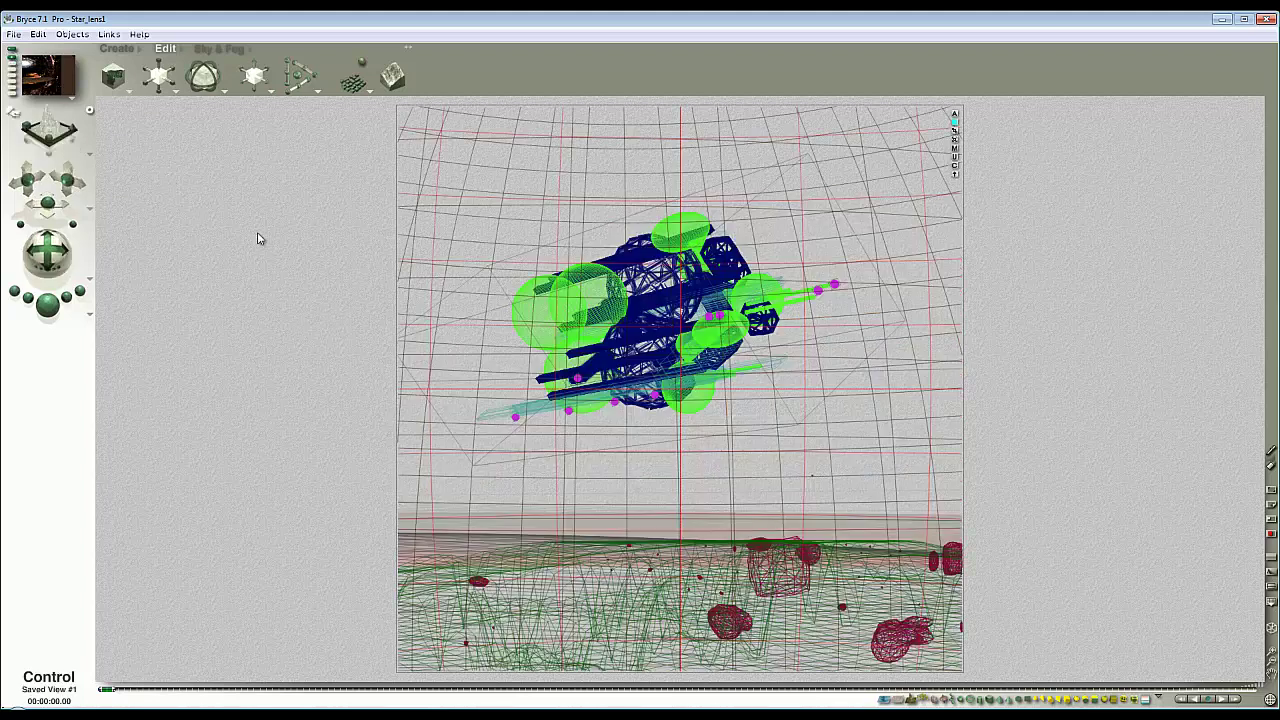
pyautogui.press('3')
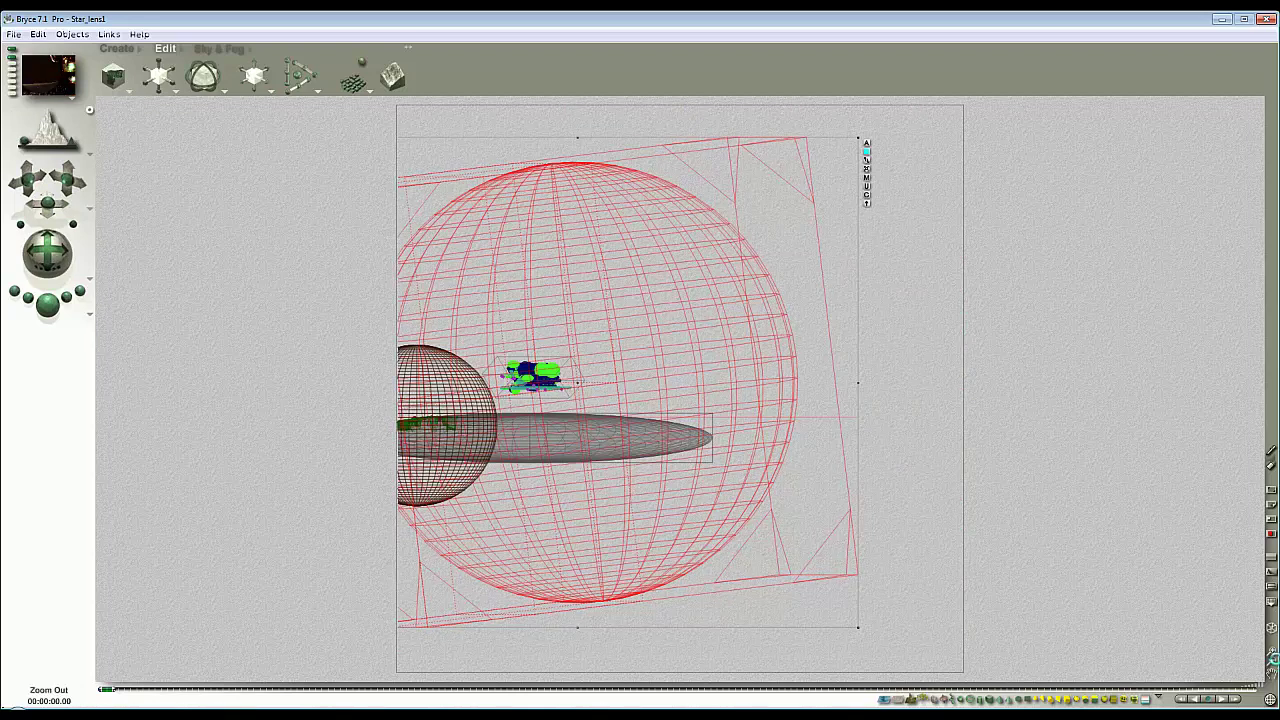
pyautogui.click(1271, 660)
pyautogui.click(1271, 660)
pyautogui.click(1271, 660)
pyautogui.click(1271, 660)
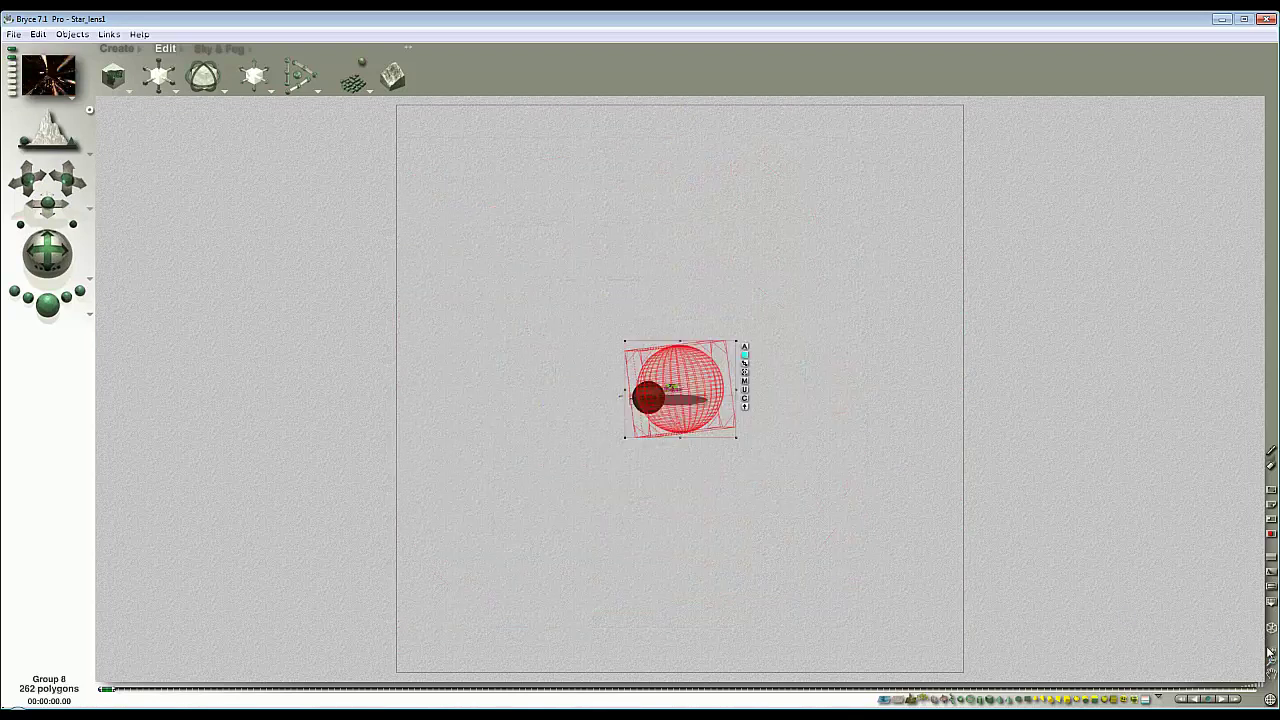
pyautogui.scroll(3, 725, 450)
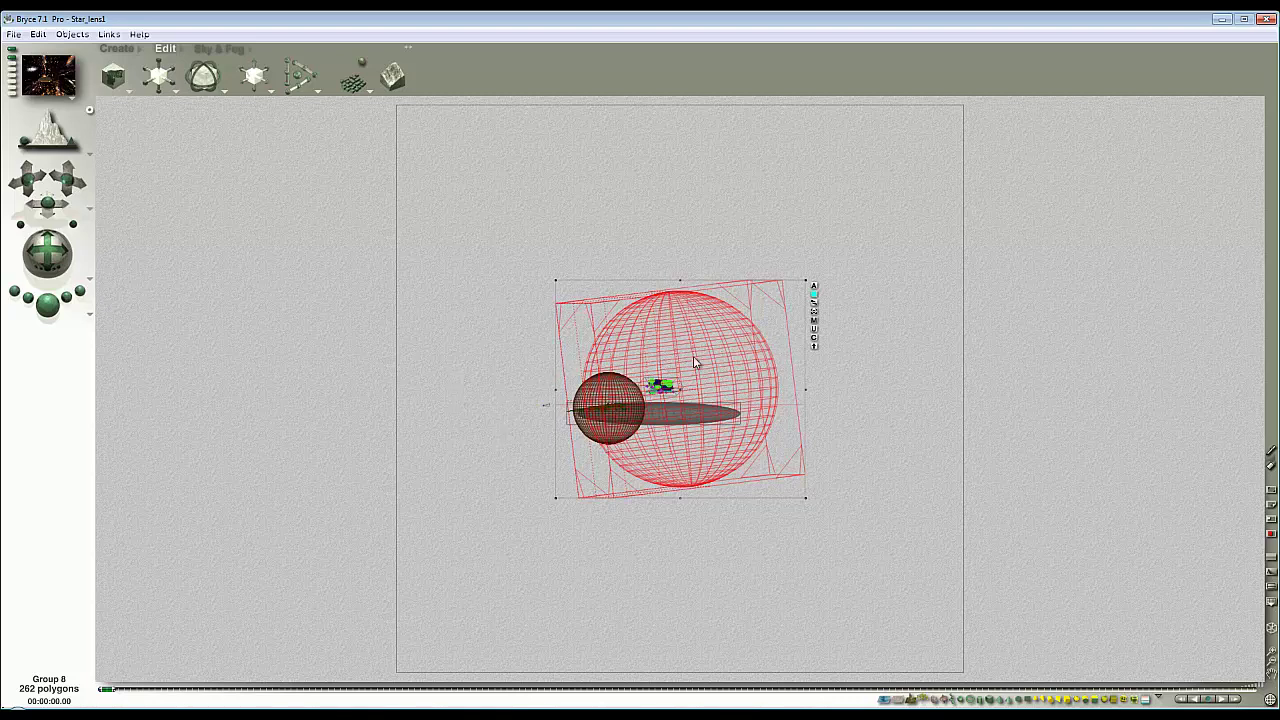
# - Move the lens group along its own Z axis in Object Space, past the spaceship, and return to the camera view
pyautogui.click(271, 93)
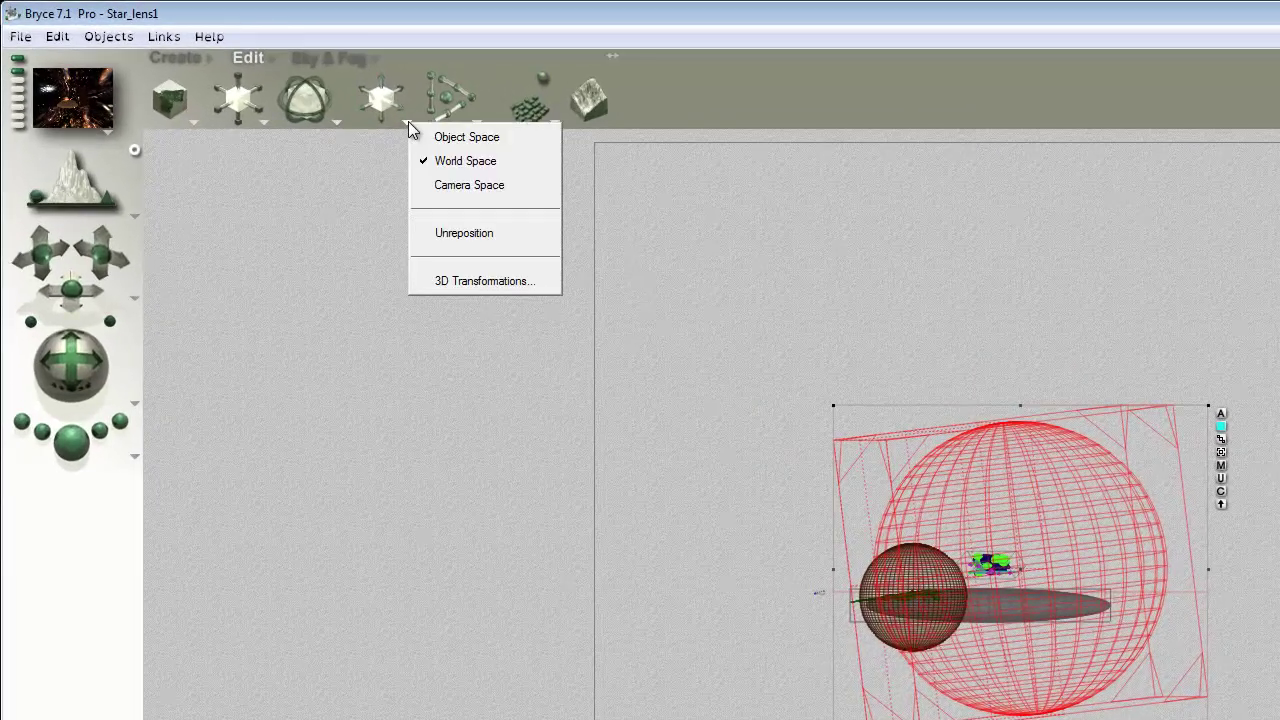
pyautogui.click(464, 137)
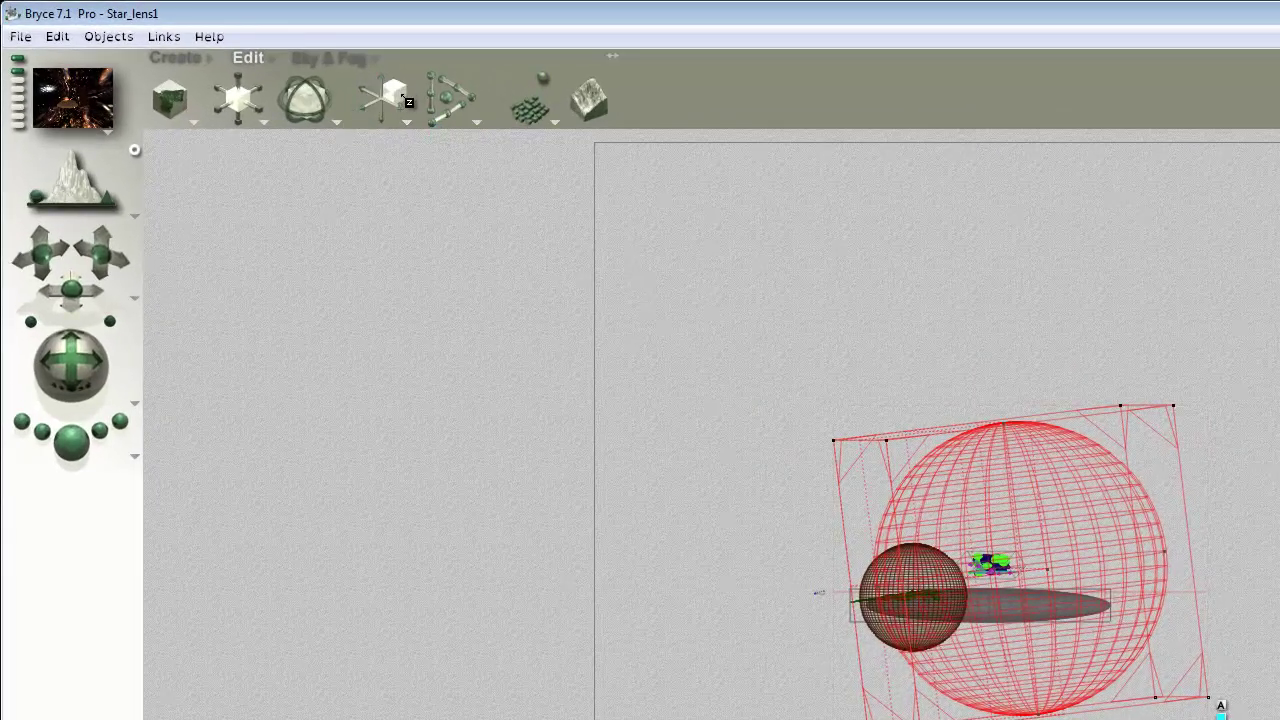
pyautogui.moveTo(405, 100); pyautogui.dragTo(459, 95)
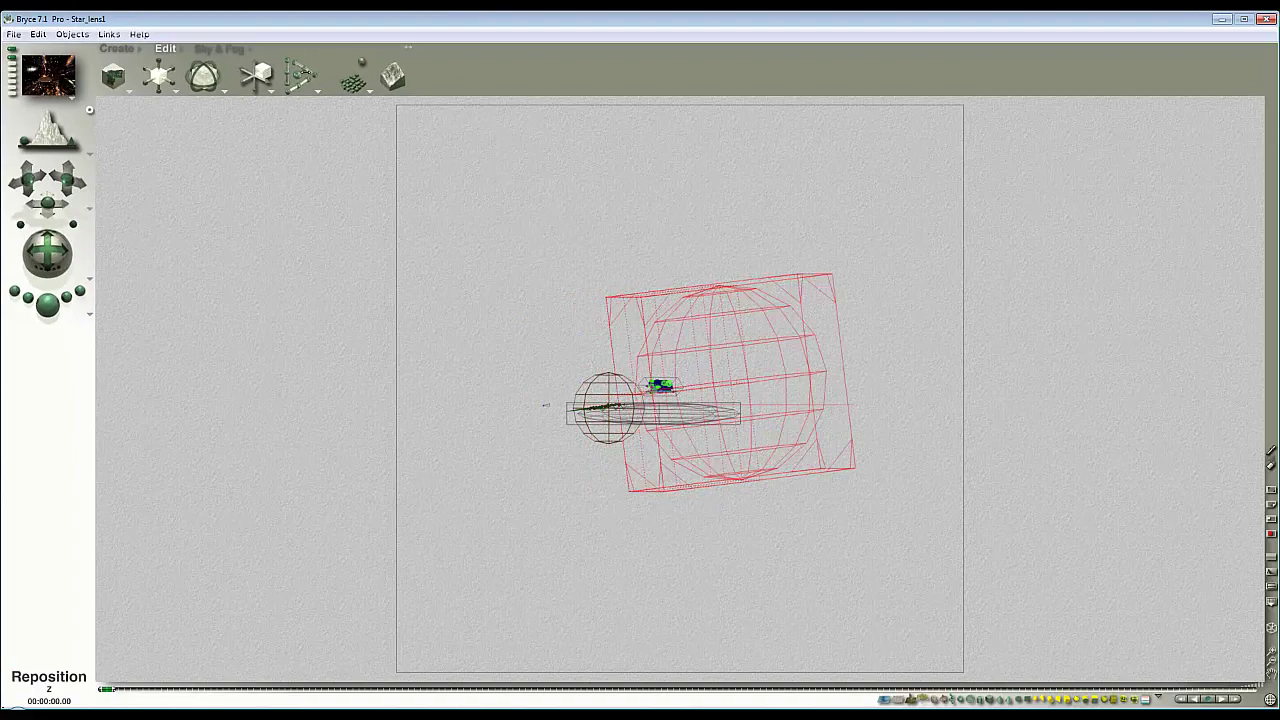
pyautogui.moveTo(275, 80); pyautogui.dragTo(331, 138)
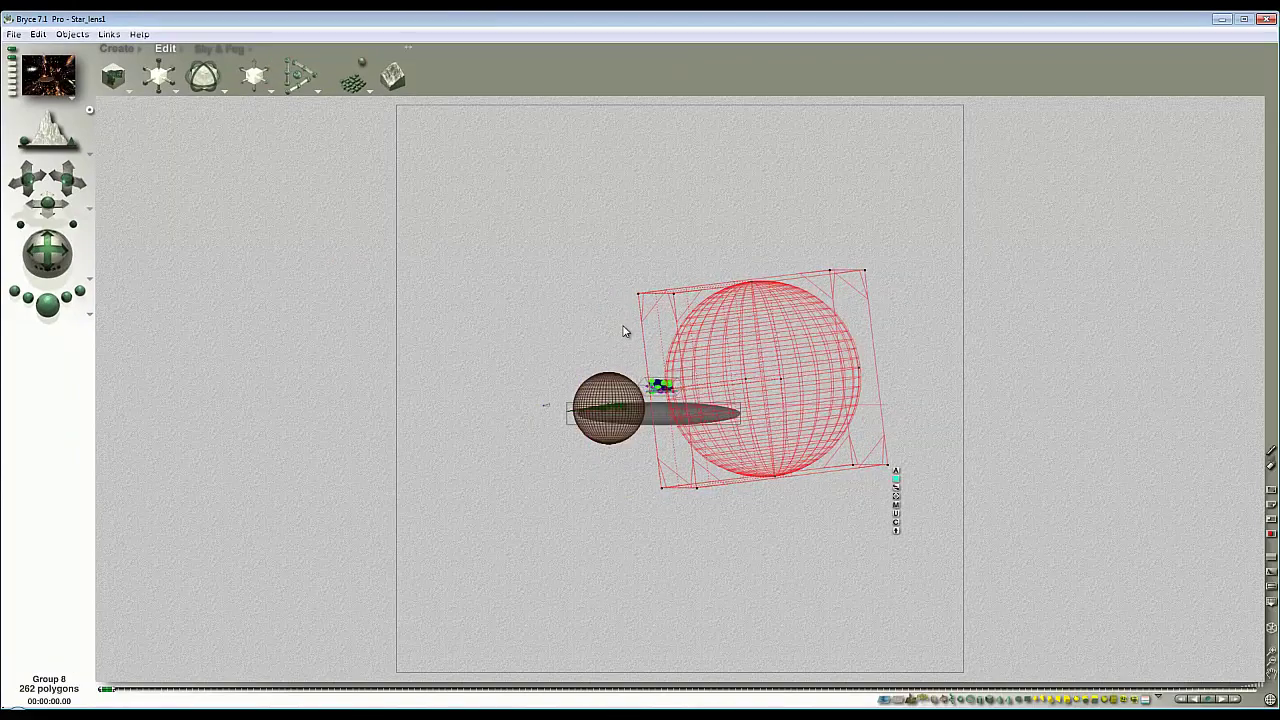
pyautogui.press('1')
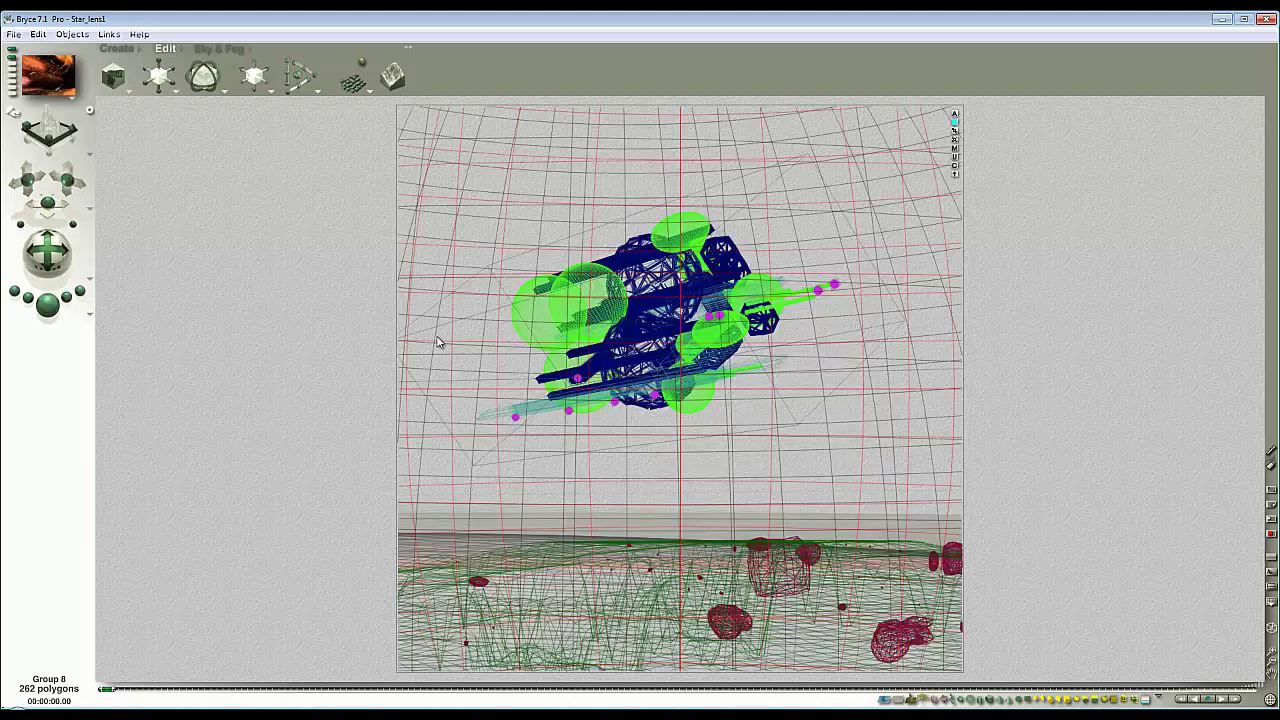
# - Test-render the camera view, then resize the lens group along the Z axis while viewing the whole scene from above
pyautogui.hotkey('ctrl', 'r')
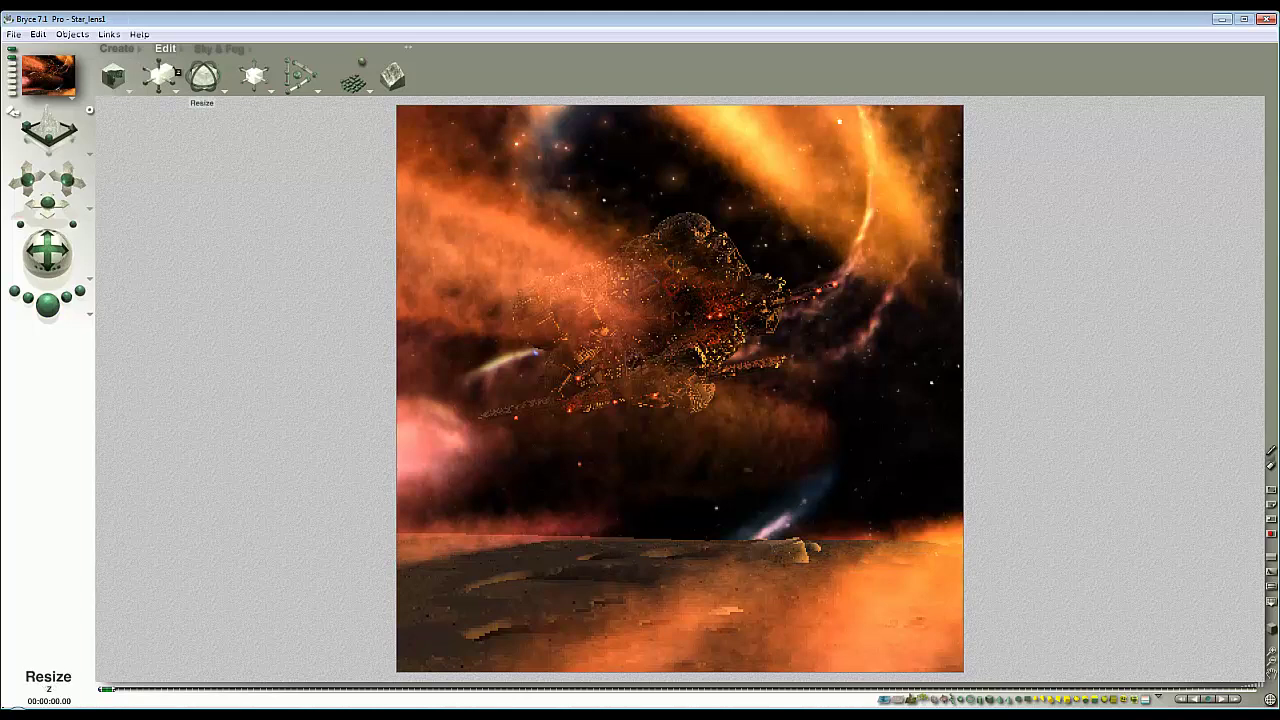
pyautogui.press('2')
pyautogui.press('3')
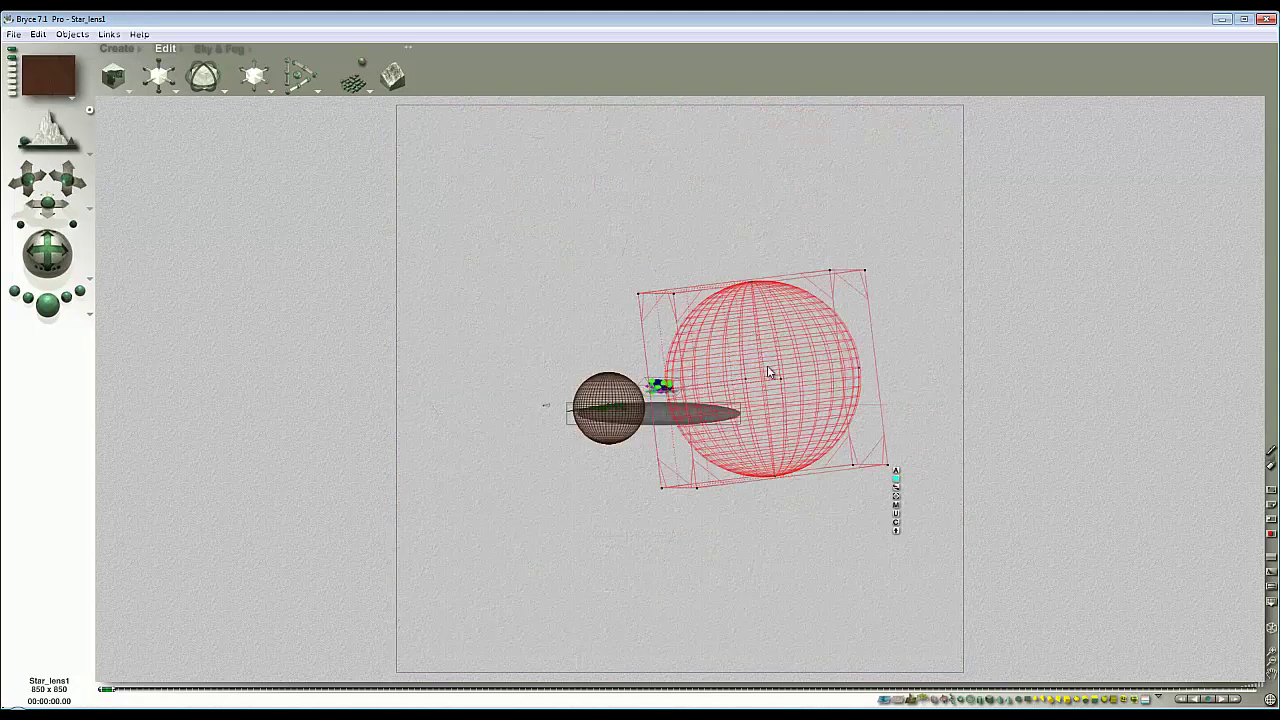
pyautogui.press('2')
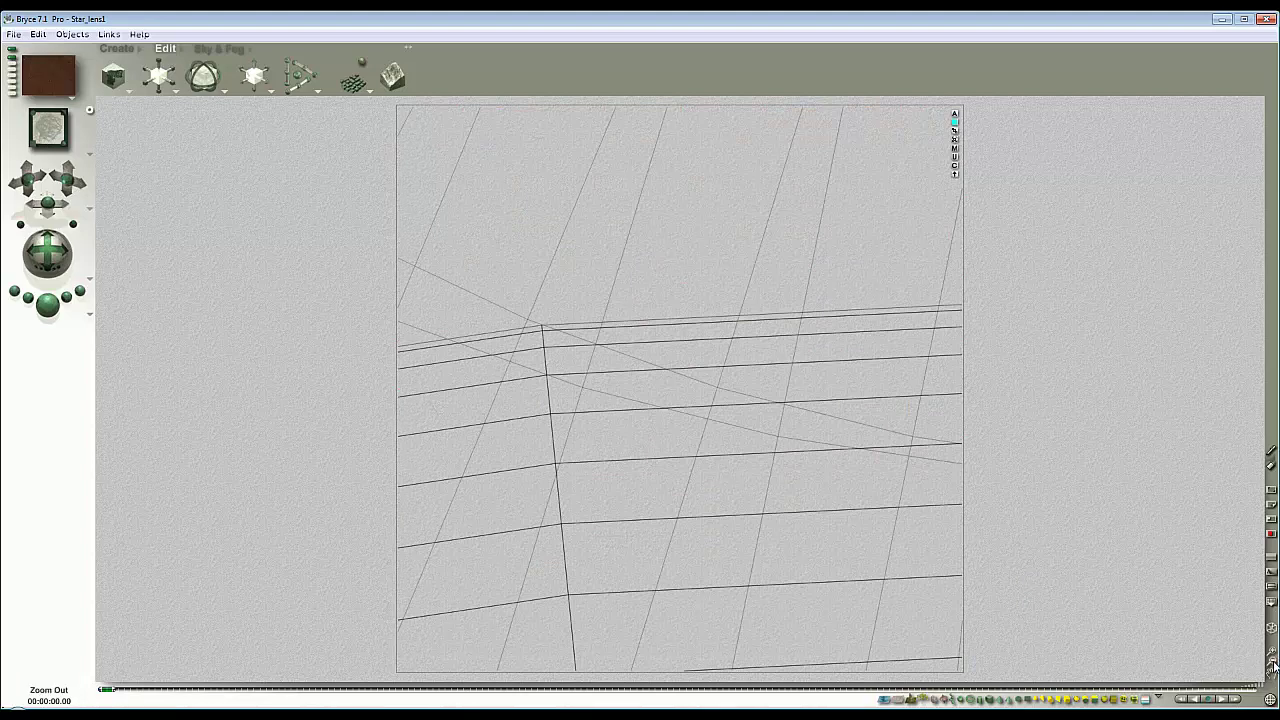
pyautogui.click(1273, 664)
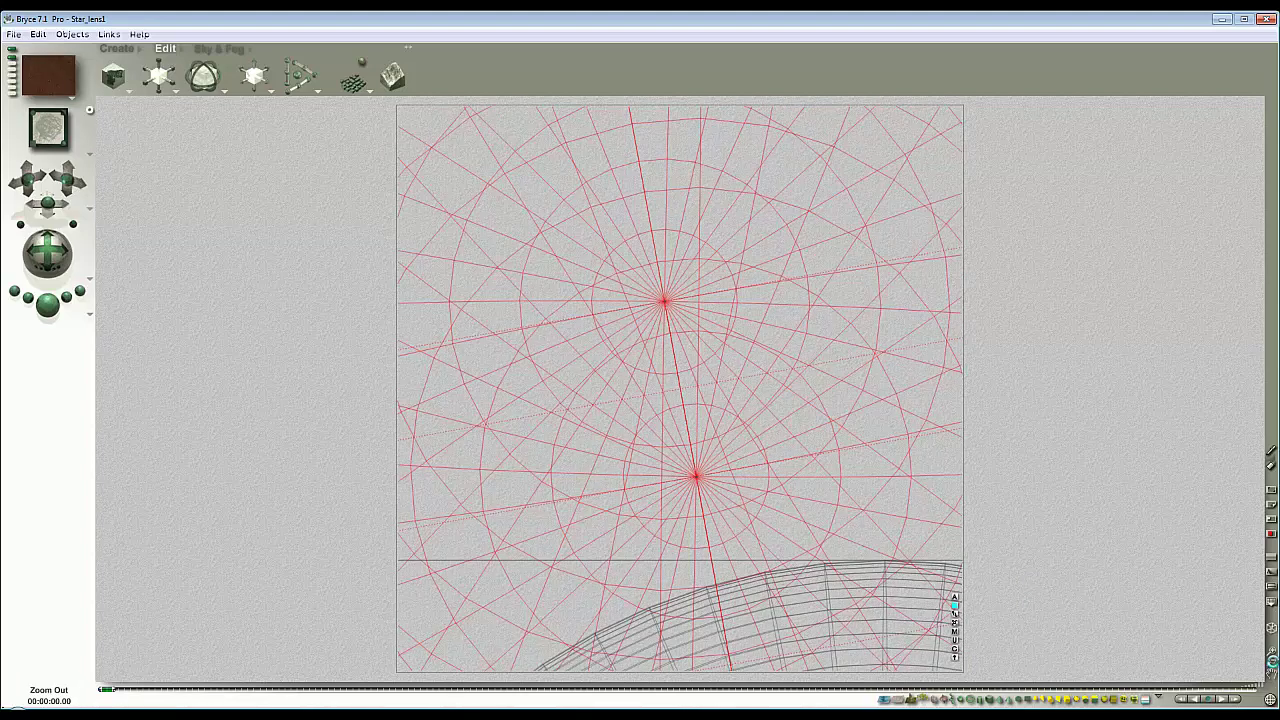
pyautogui.click(1273, 661)
pyautogui.click(1273, 661)
pyautogui.click(1273, 661)
pyautogui.click(1273, 661)
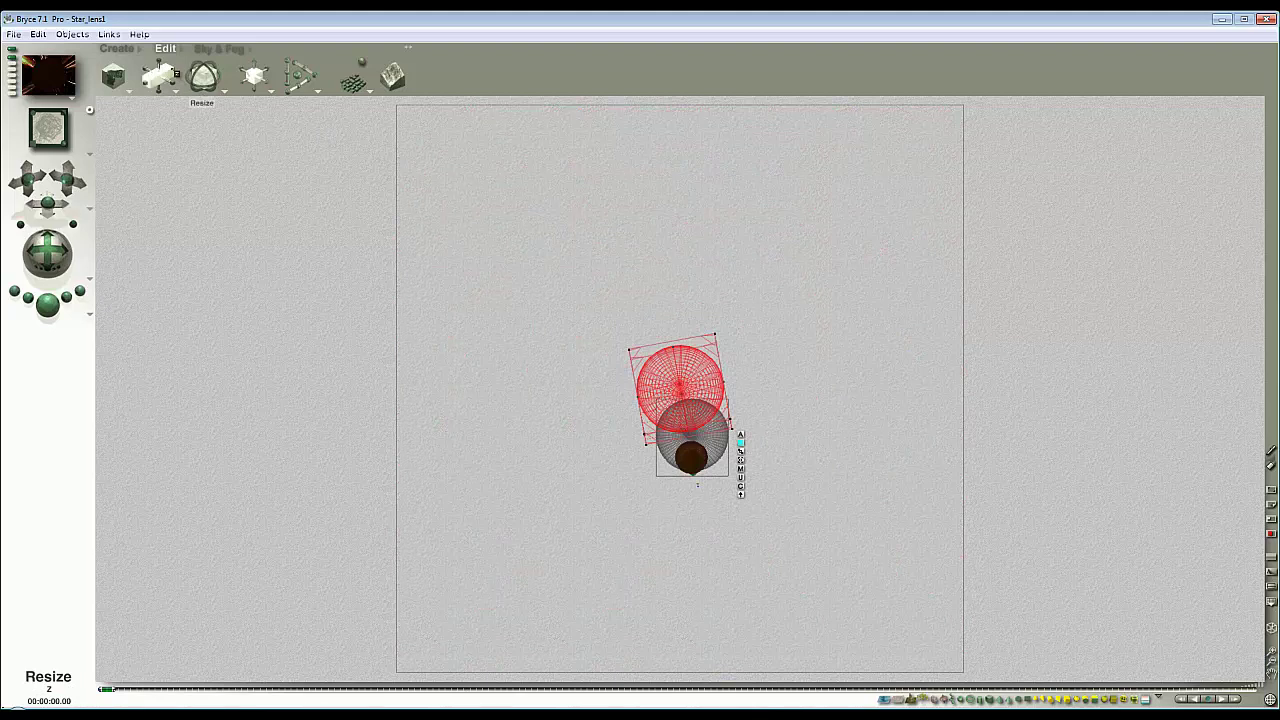
pyautogui.moveTo(170, 67); pyautogui.dragTo(202, 62)
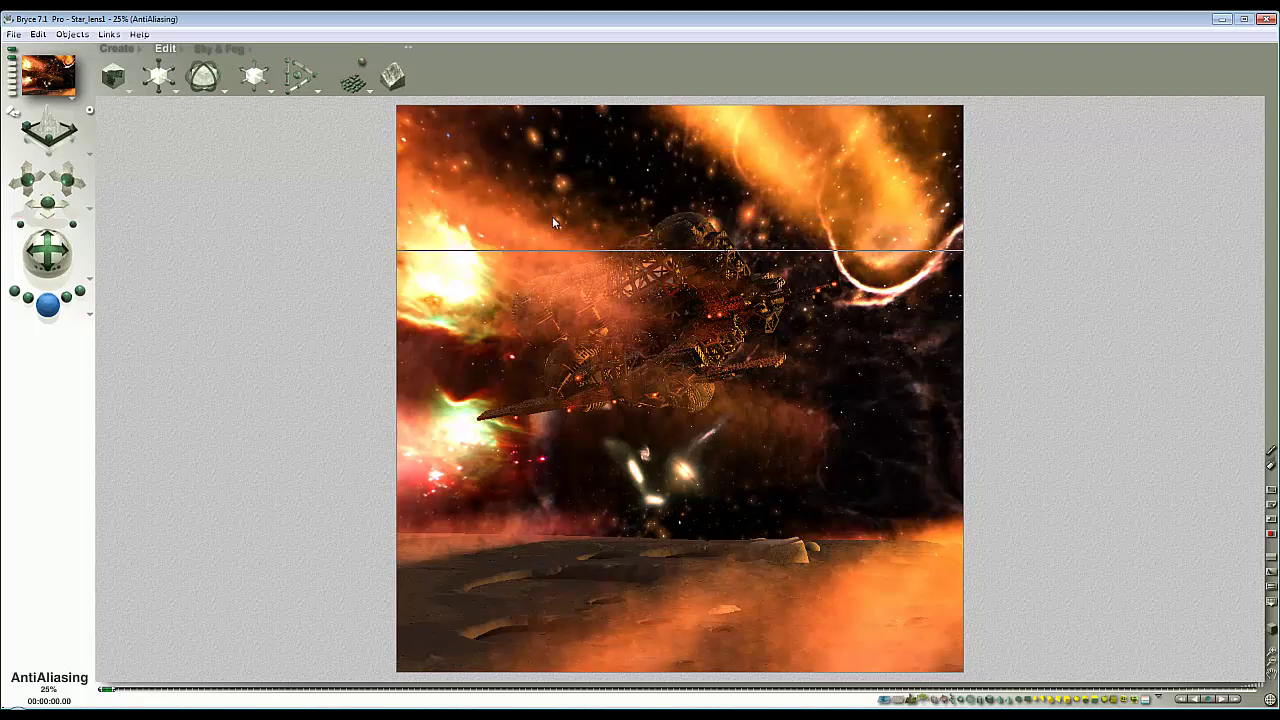
# - Re-render the camera view to check the lens distortion and rotate the lens group around the X axis
pyautogui.click(596, 172)
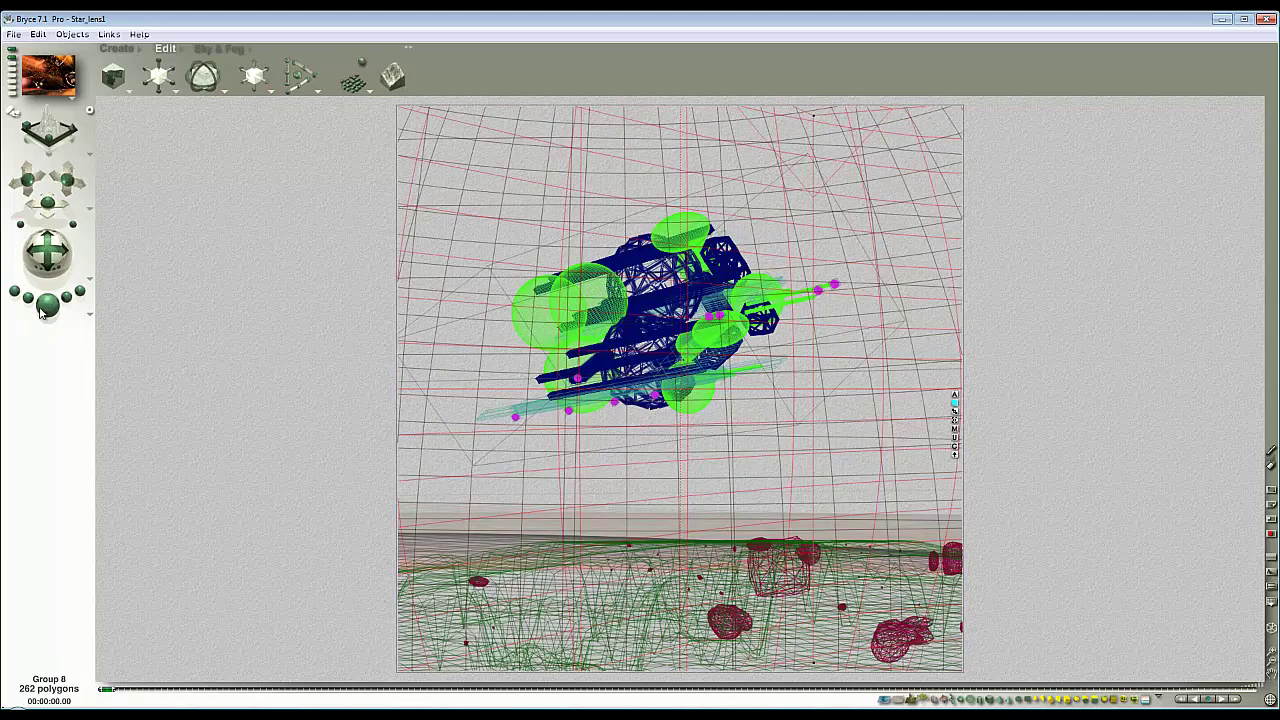
pyautogui.hotkey('ctrl', 'r')
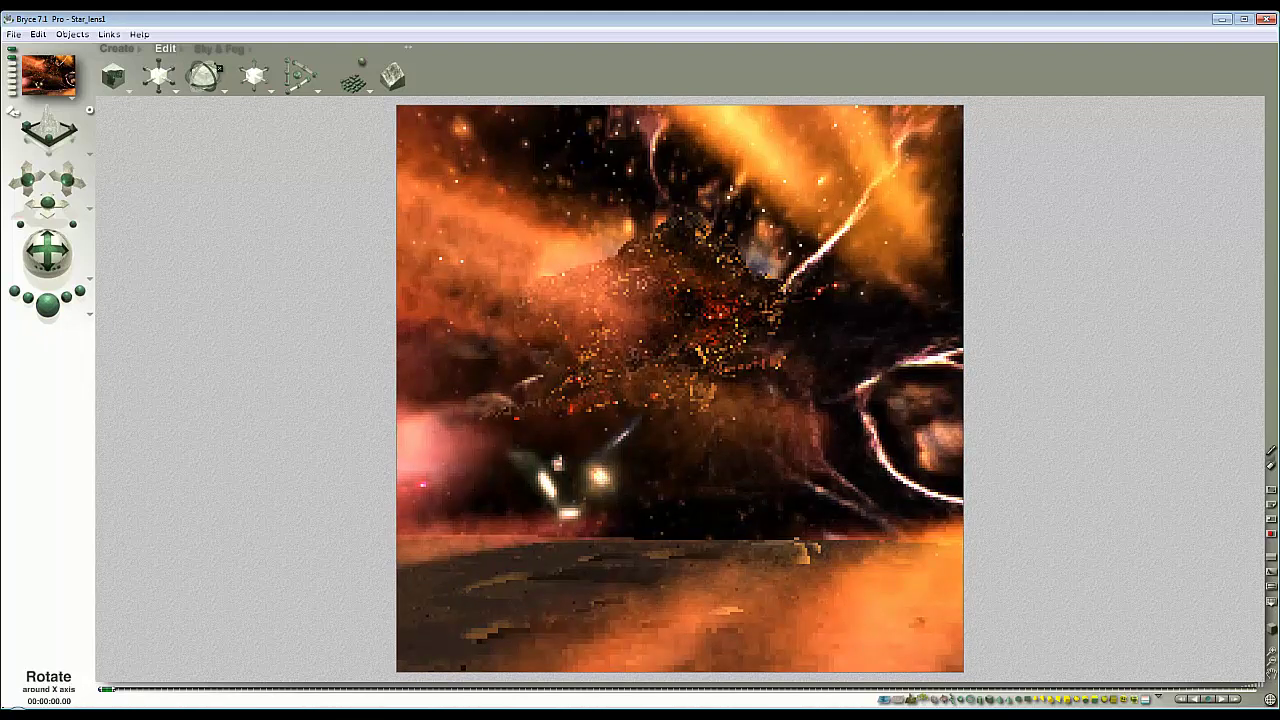
pyautogui.moveTo(219, 68); pyautogui.dragTo(178, 78)
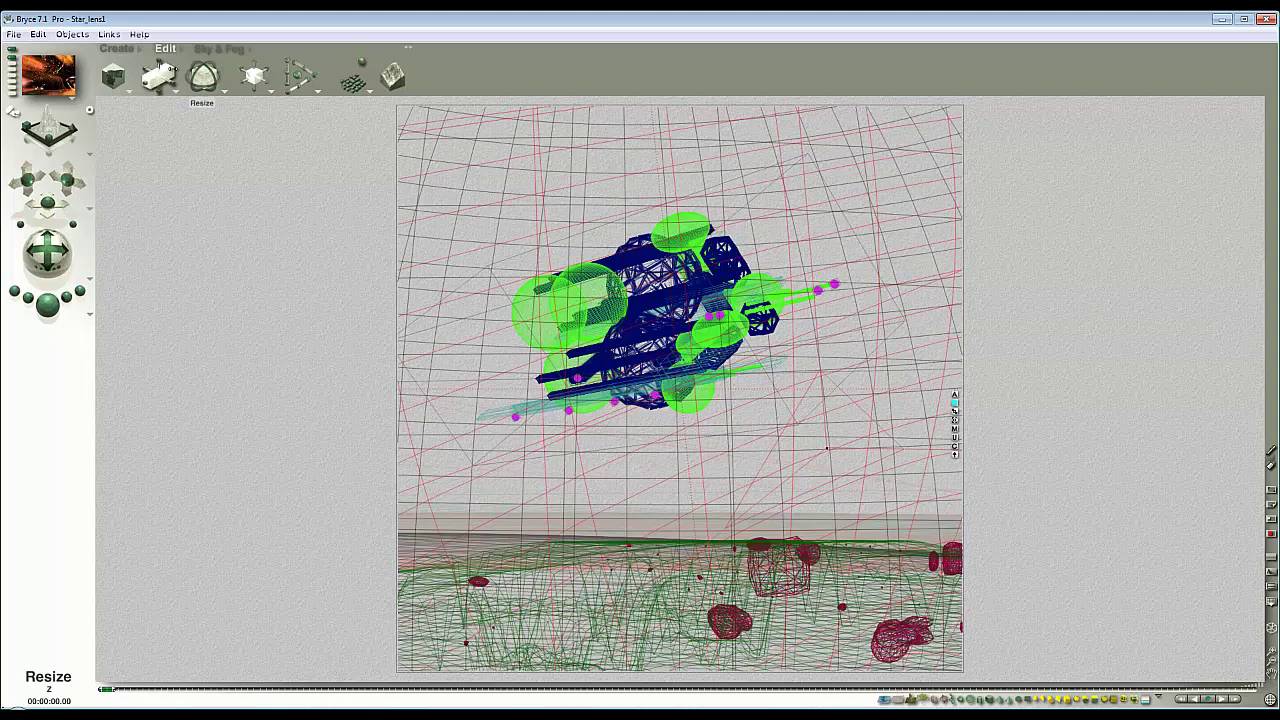
# - Adjust the rotated lens group's size along the Z axis and render the camera view again
pyautogui.moveTo(172, 68); pyautogui.dragTo(174, 69)
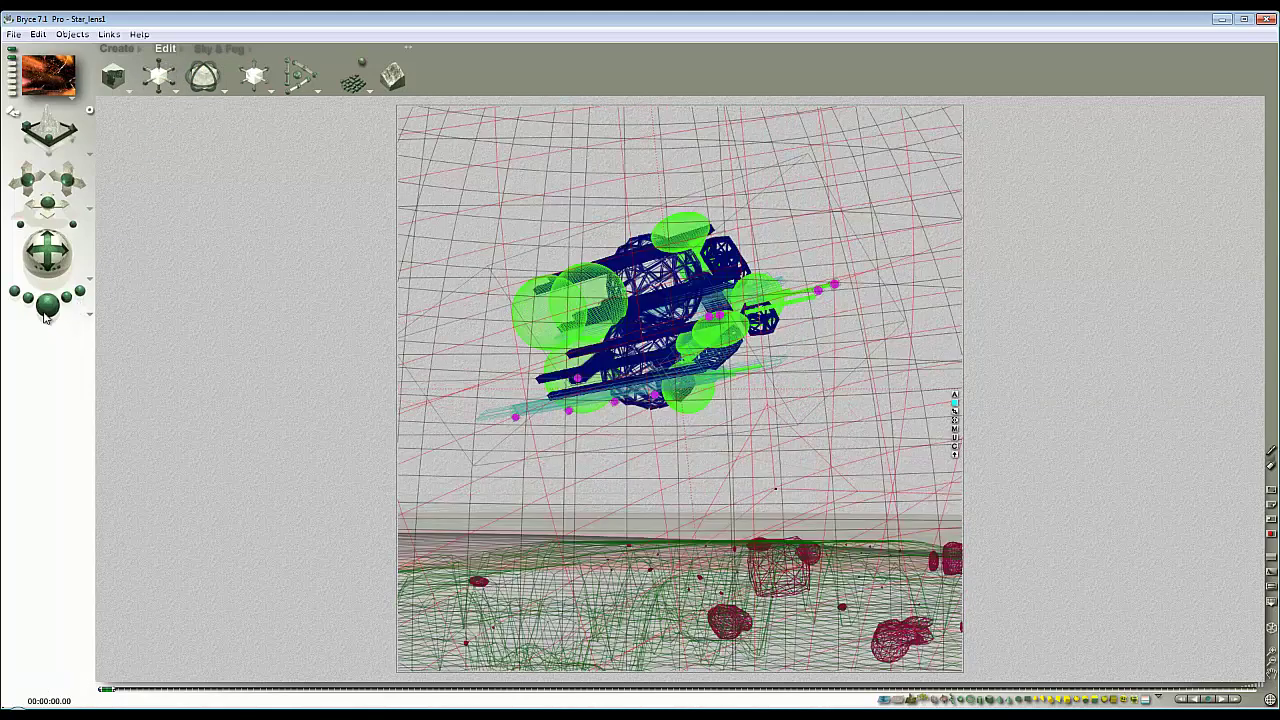
pyautogui.click(44, 316)
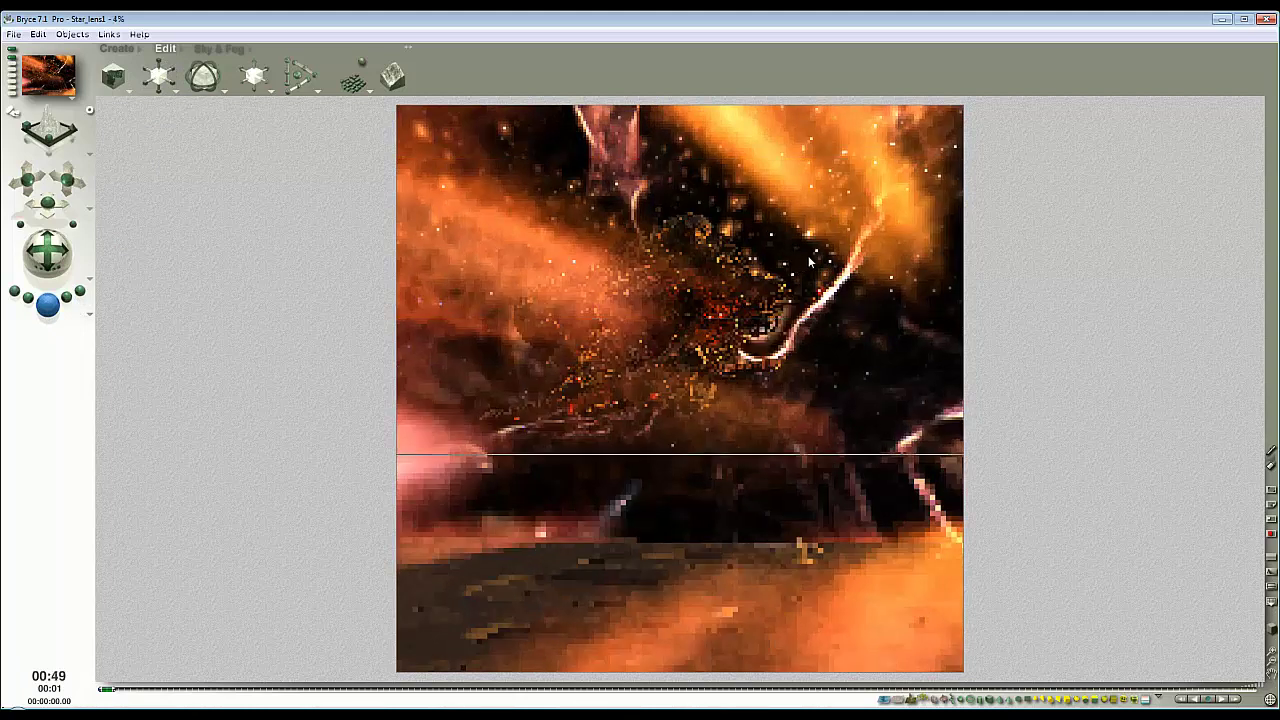